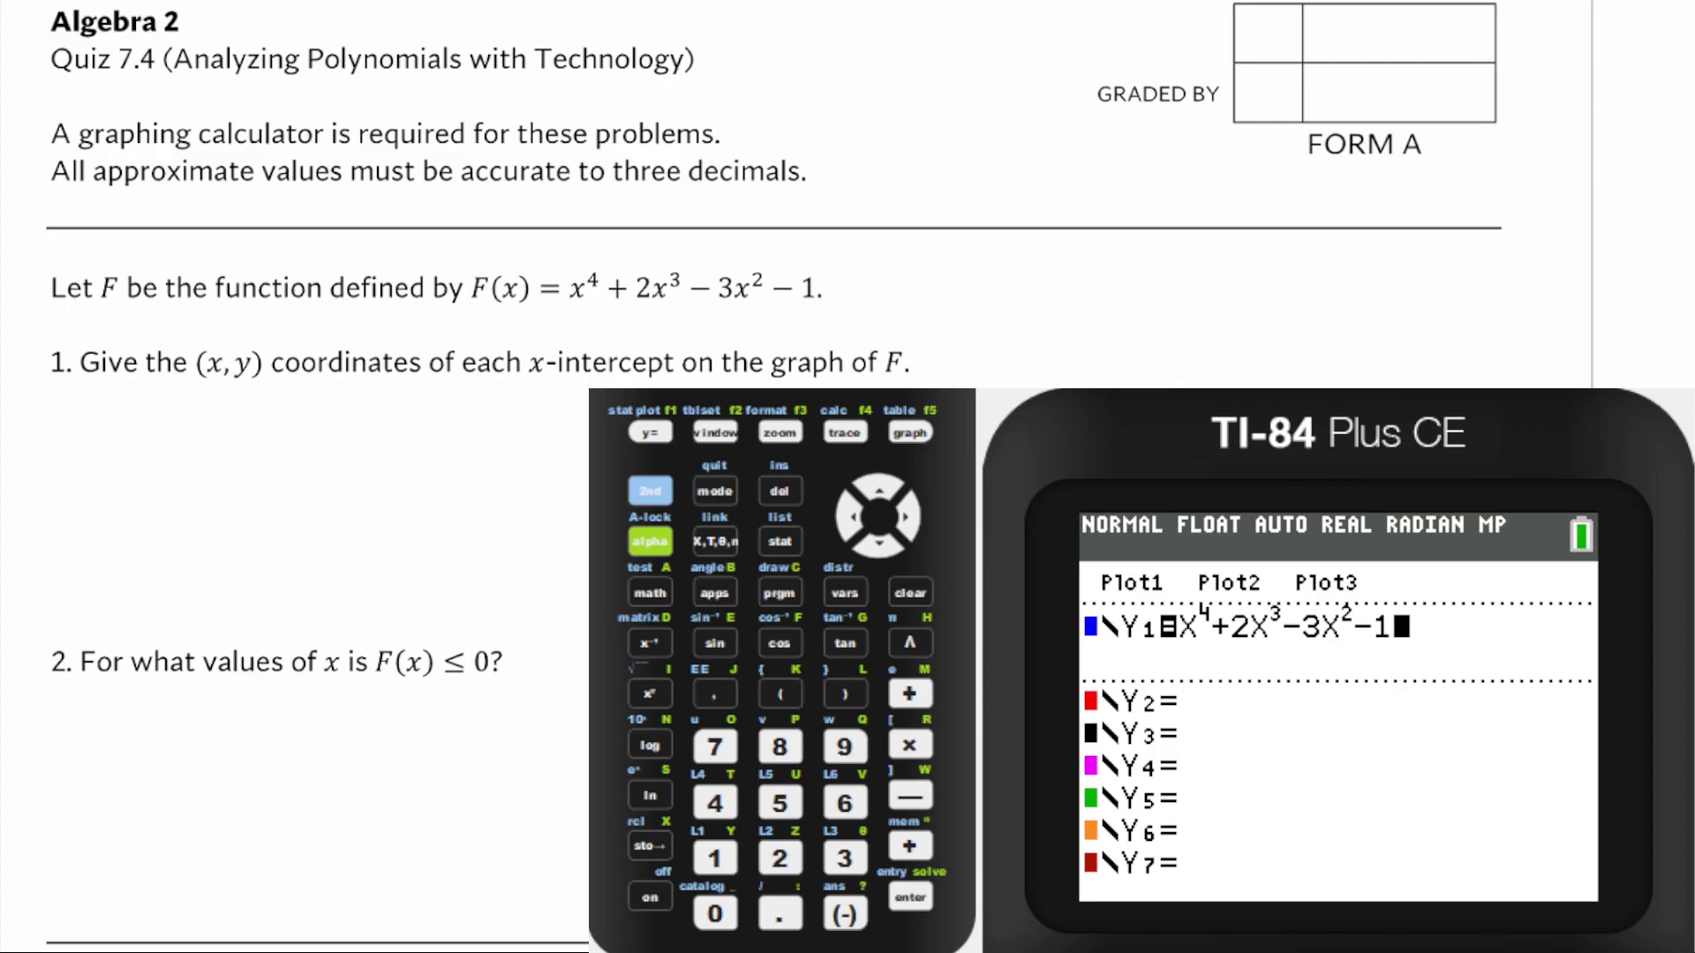
Graph Y1 with ZStandard and calculate its negative zero using a left bound of -4 and a right bound of -2.
{"action": "left_click", "coordinate": [765, 437]}
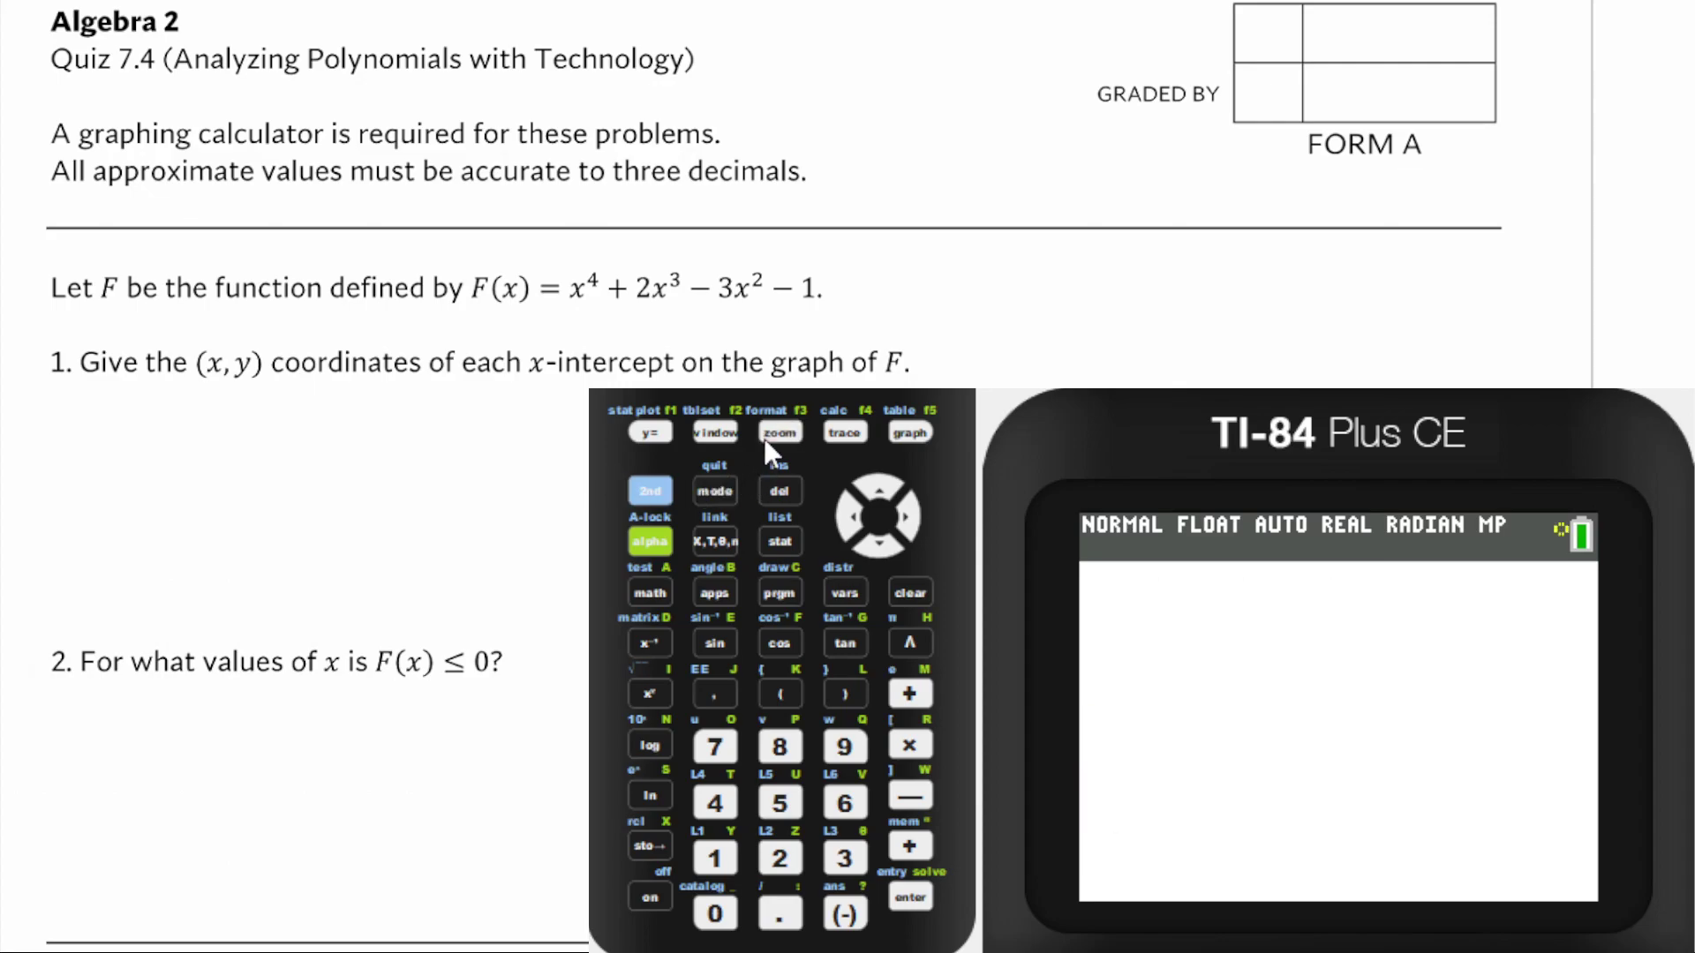
{"action": "left_click", "coordinate": [843, 802]}
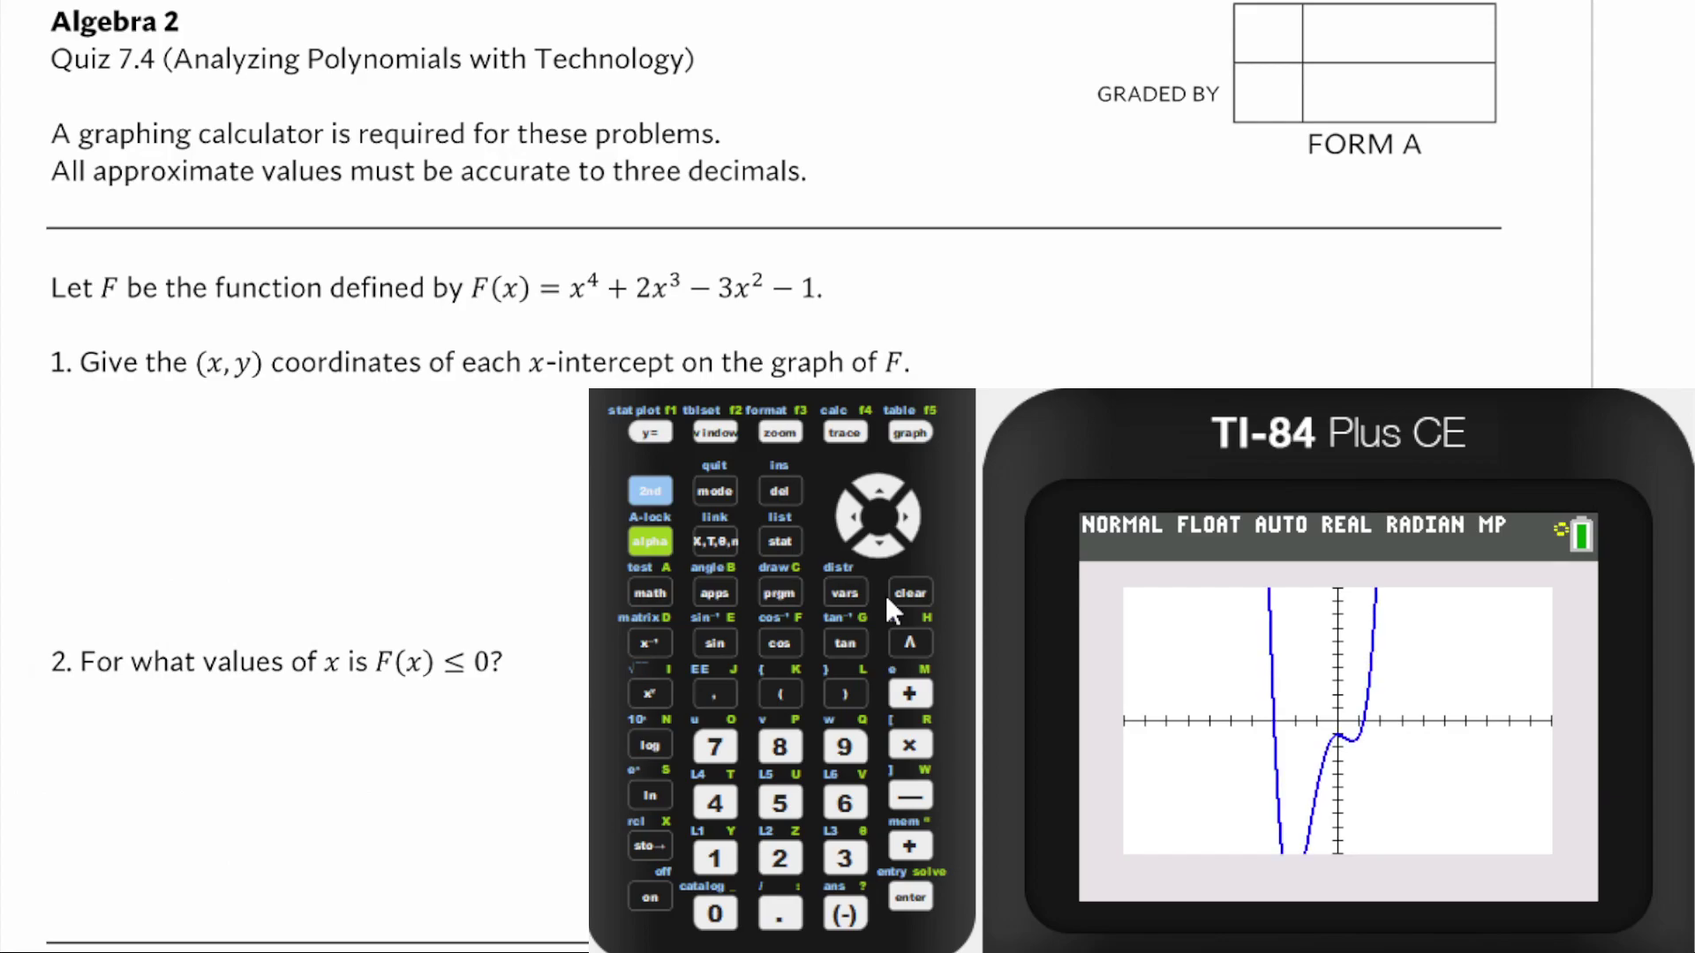
{"action": "left_click", "coordinate": [657, 493]}
{"action": "left_click", "coordinate": [845, 433]}
{"action": "left_click", "coordinate": [778, 858]}
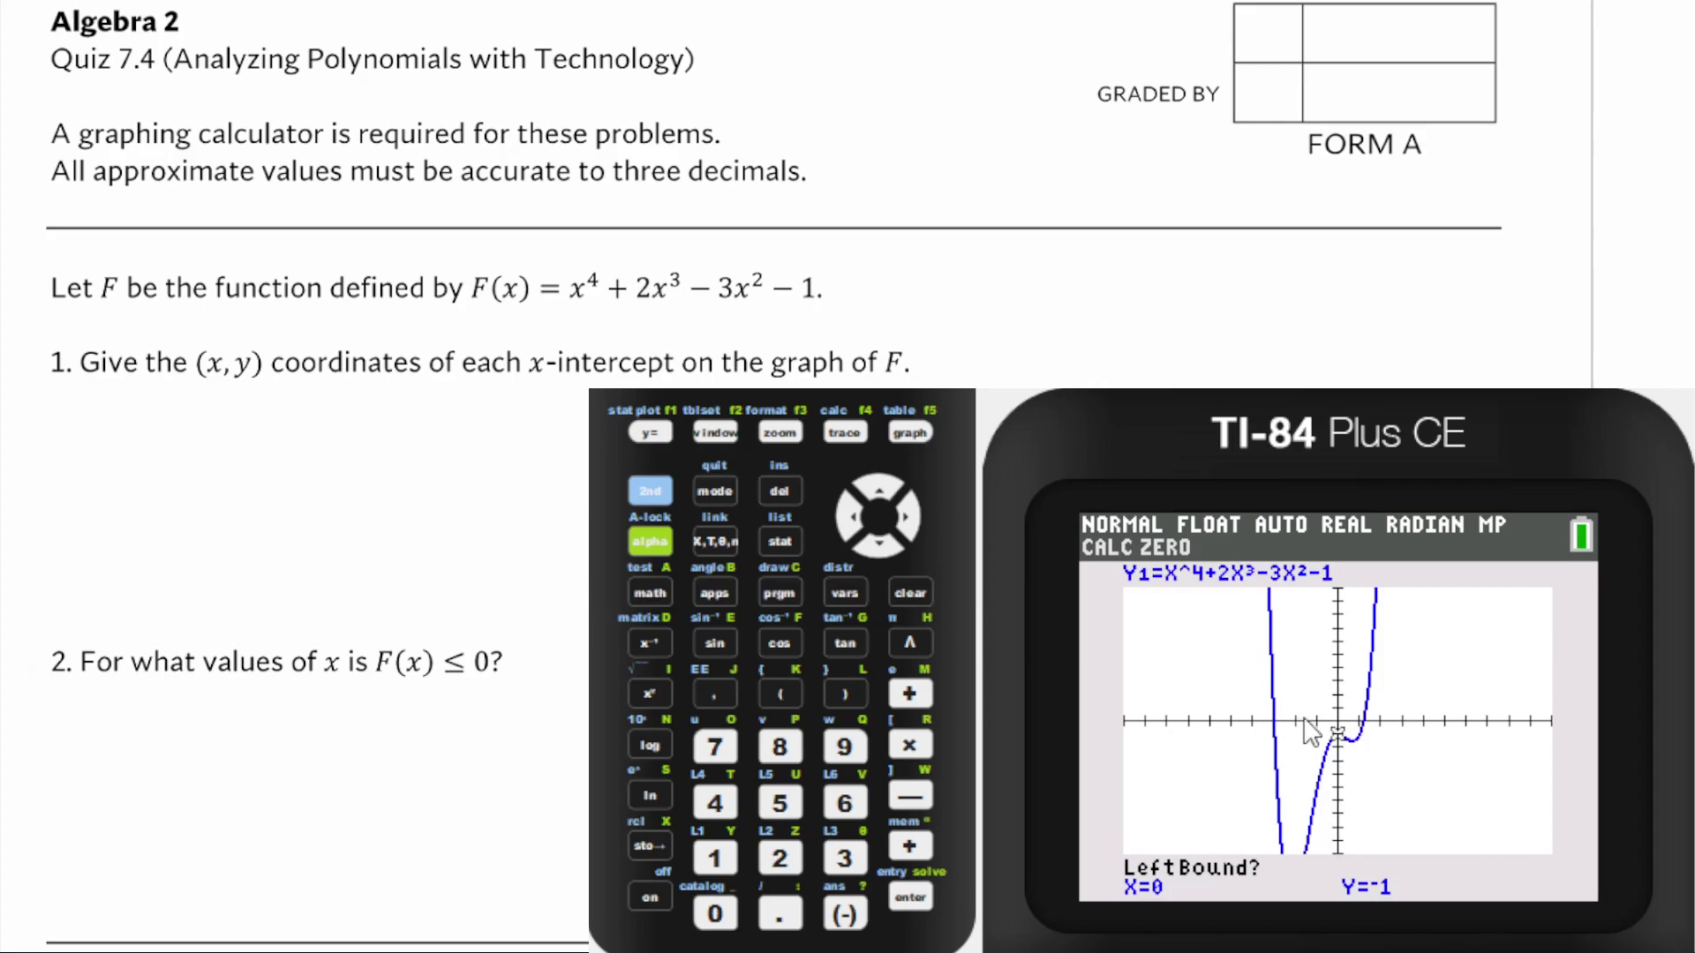
{"action": "left_click", "coordinate": [855, 910]}
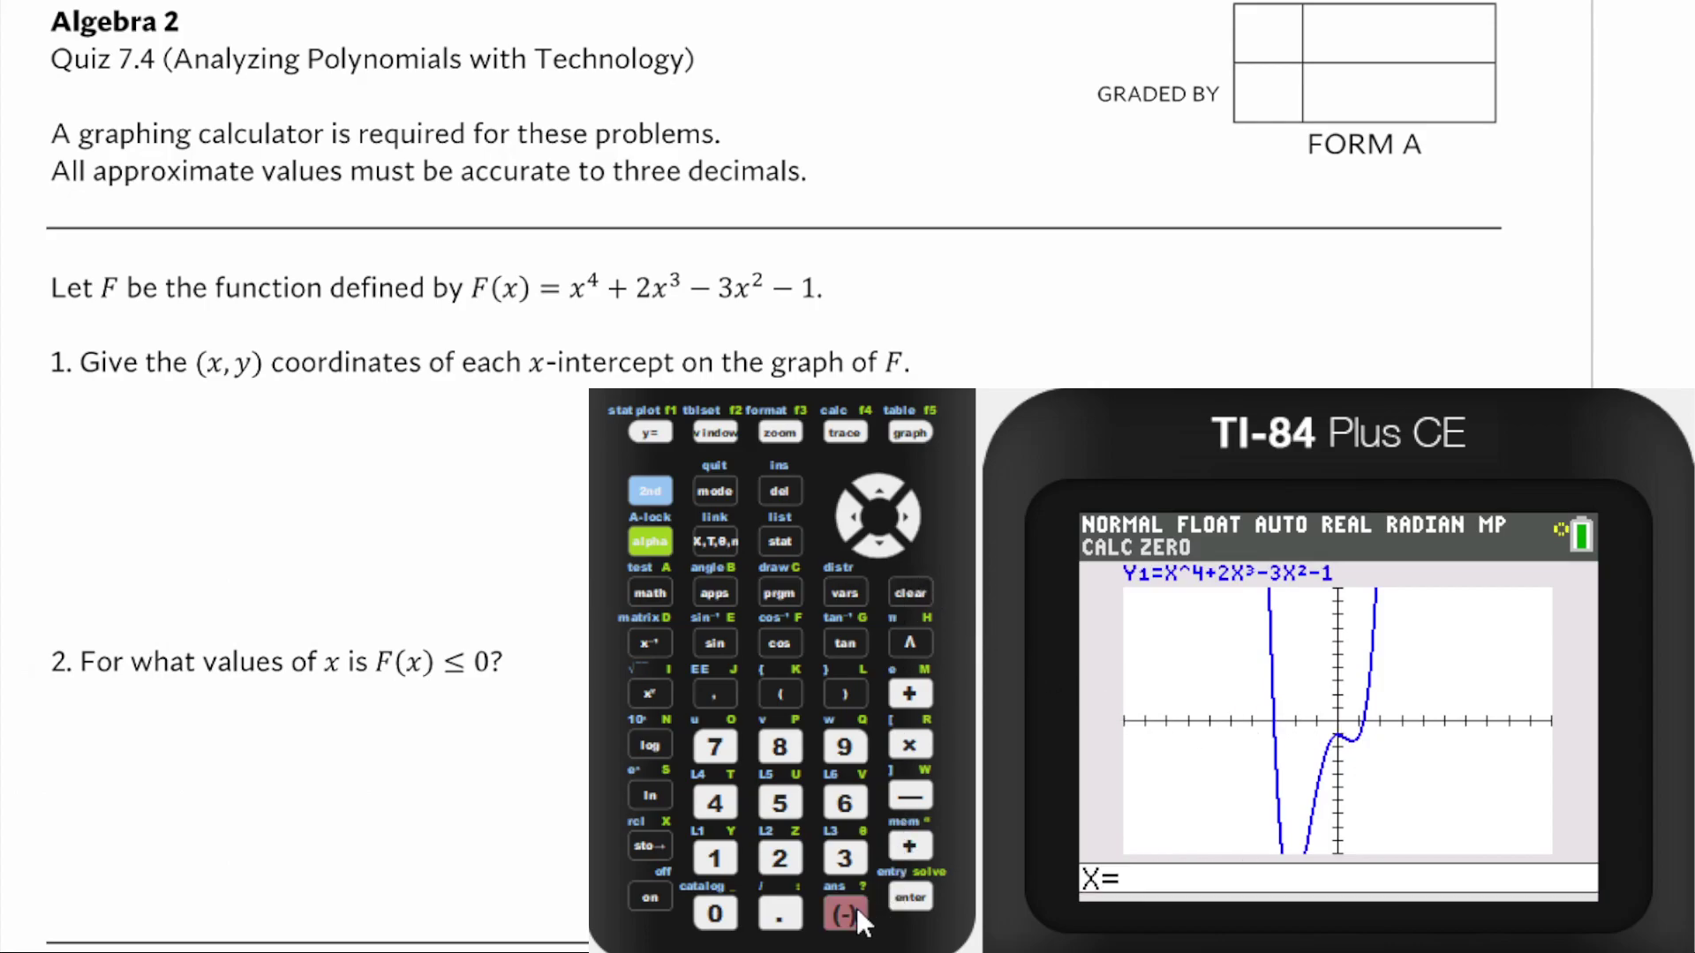
{"action": "left_click", "coordinate": [715, 803]}
{"action": "left_click", "coordinate": [910, 897]}
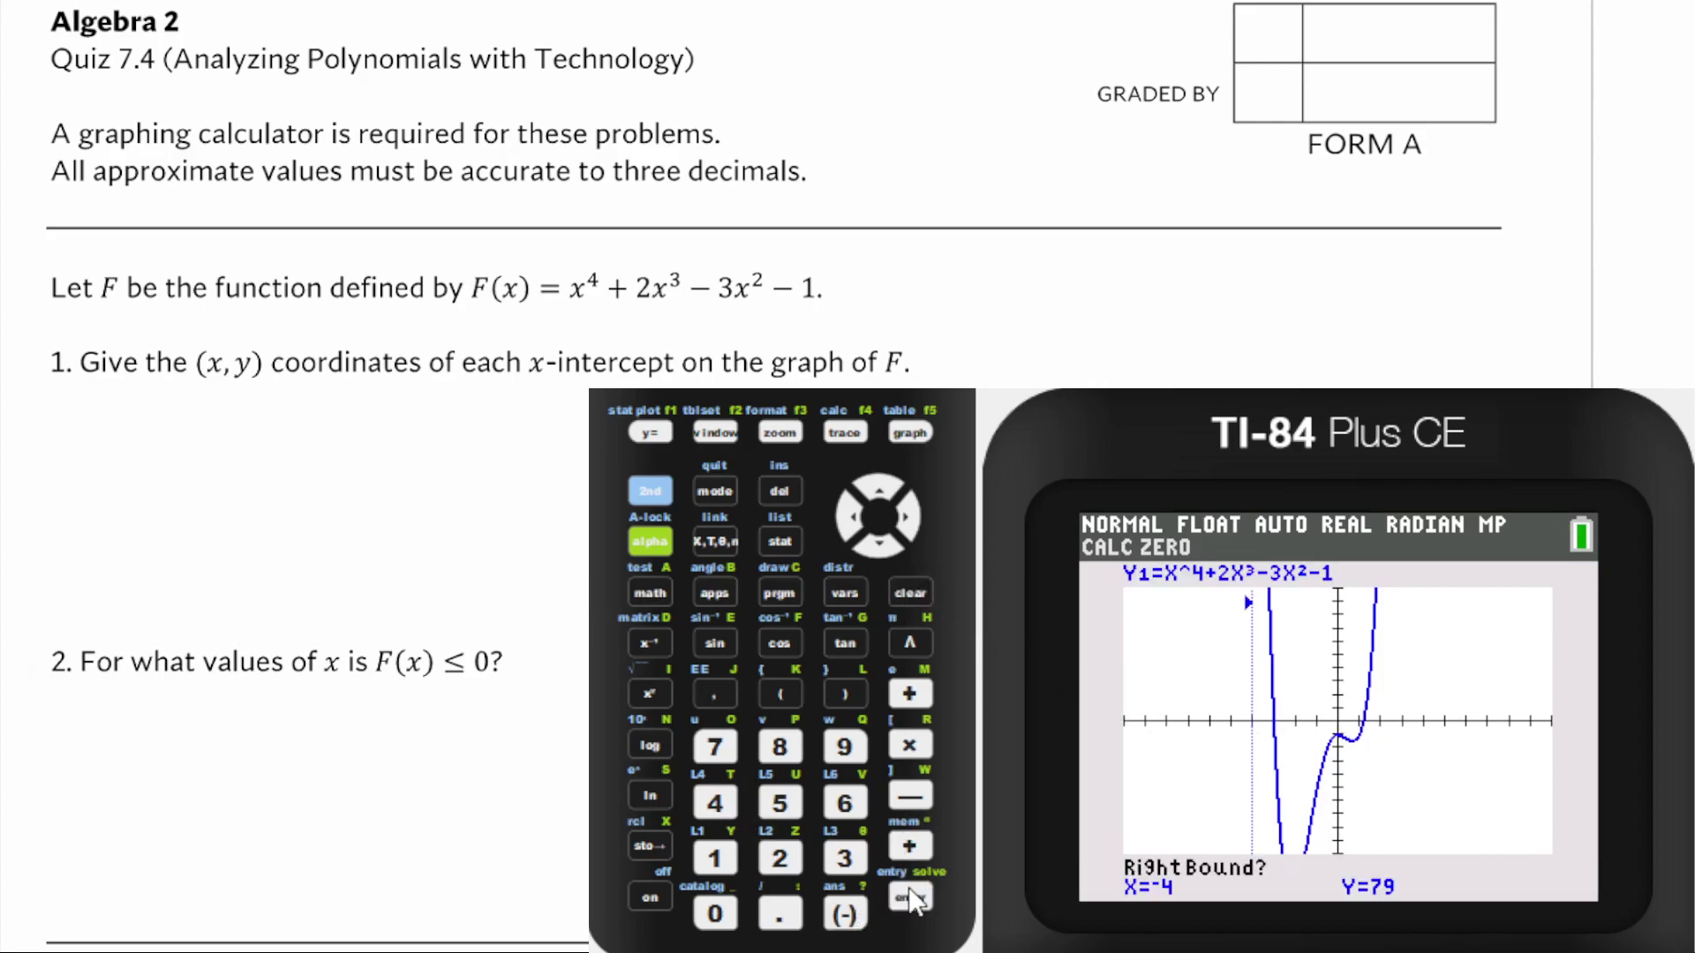
{"action": "left_click", "coordinate": [846, 914]}
{"action": "left_click", "coordinate": [781, 858]}
{"action": "left_click", "coordinate": [910, 897]}
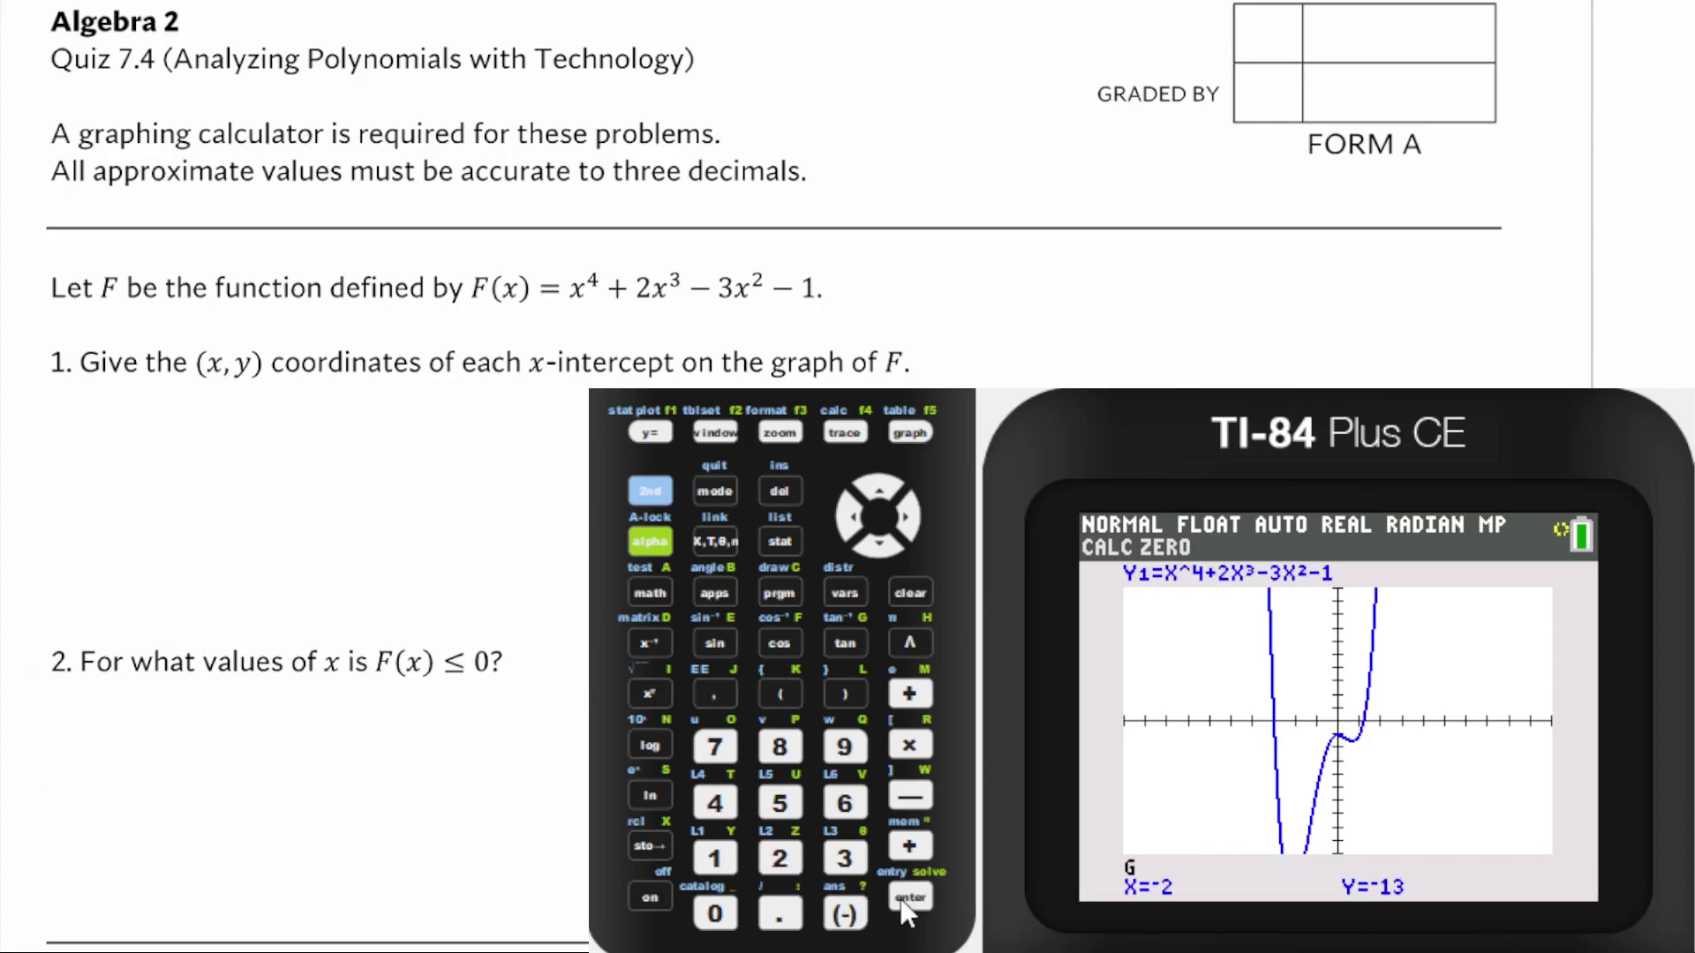
{"action": "left_click", "coordinate": [903, 902]}
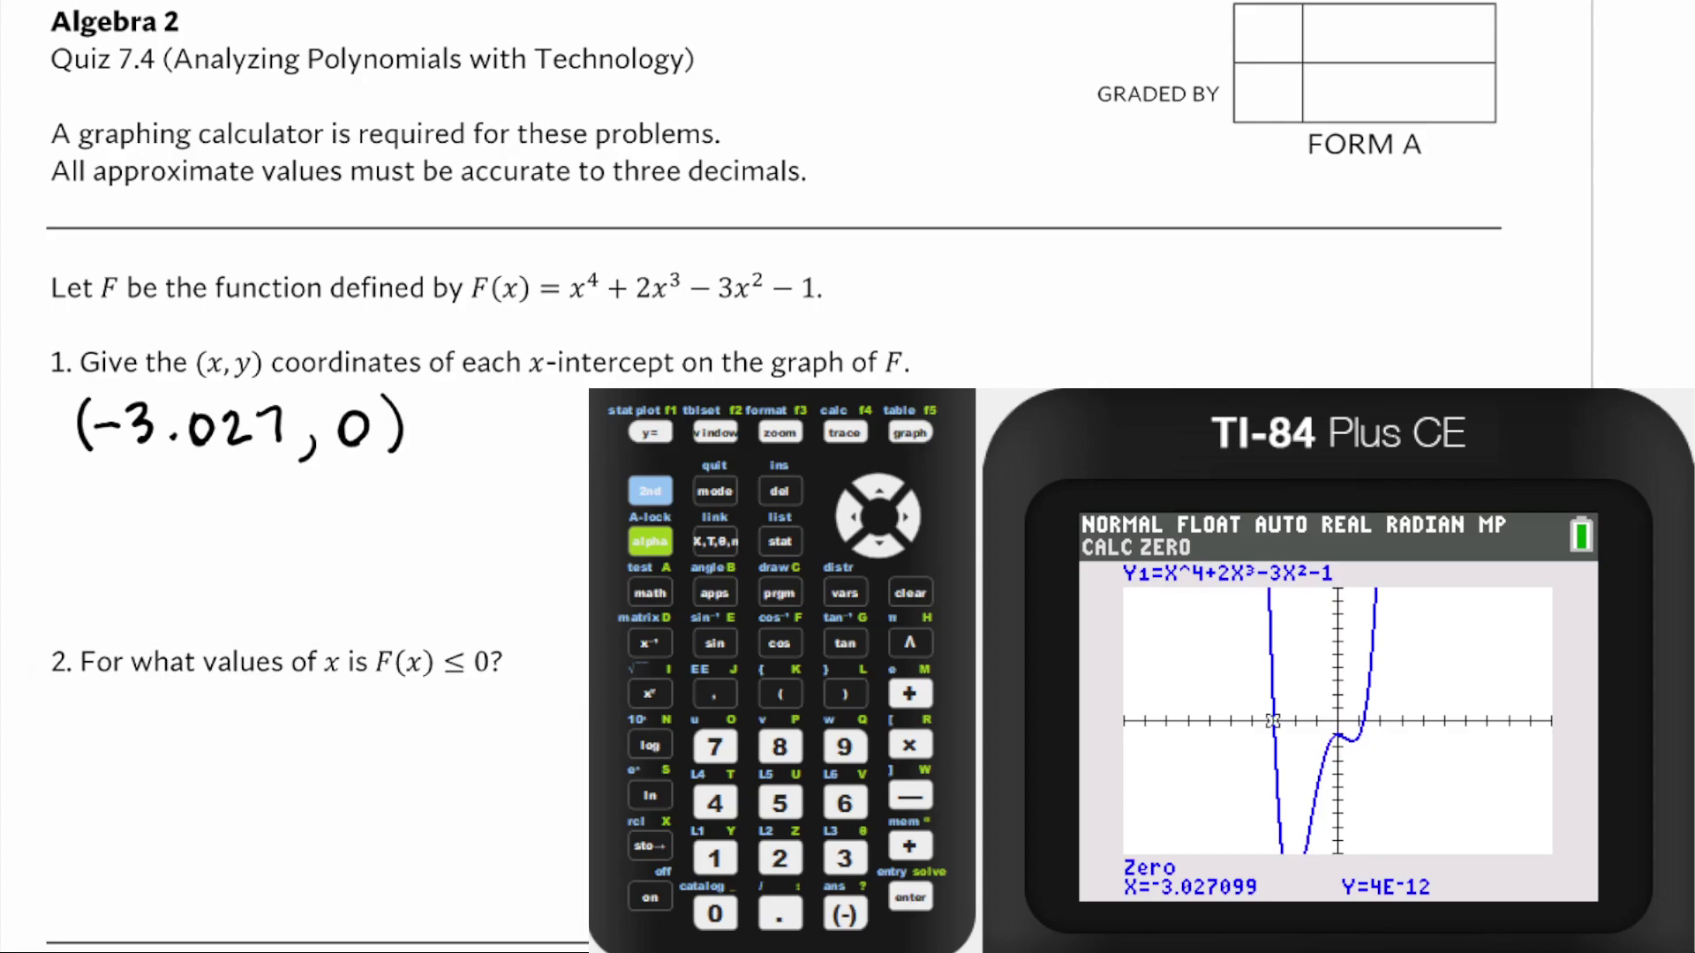
Calculate the positive zero of the graph using a left bound of 0 and a right bound of 2.
{"action": "left_click", "coordinate": [654, 491]}
{"action": "left_click", "coordinate": [845, 433]}
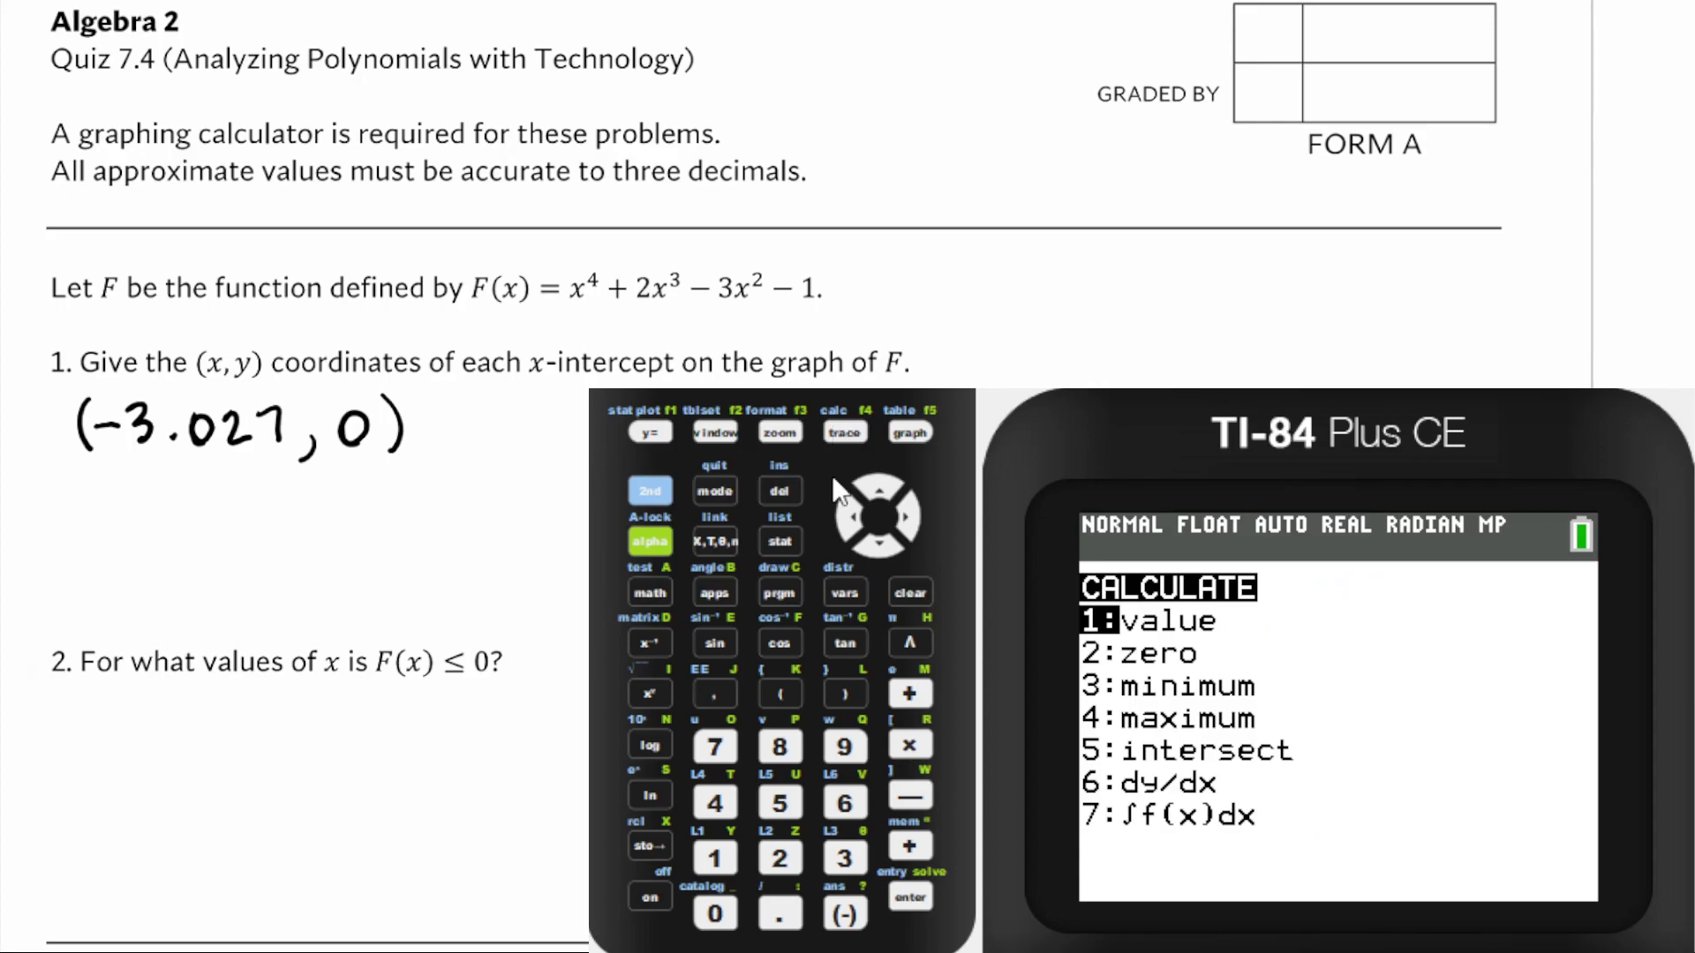
{"action": "left_click", "coordinate": [779, 858]}
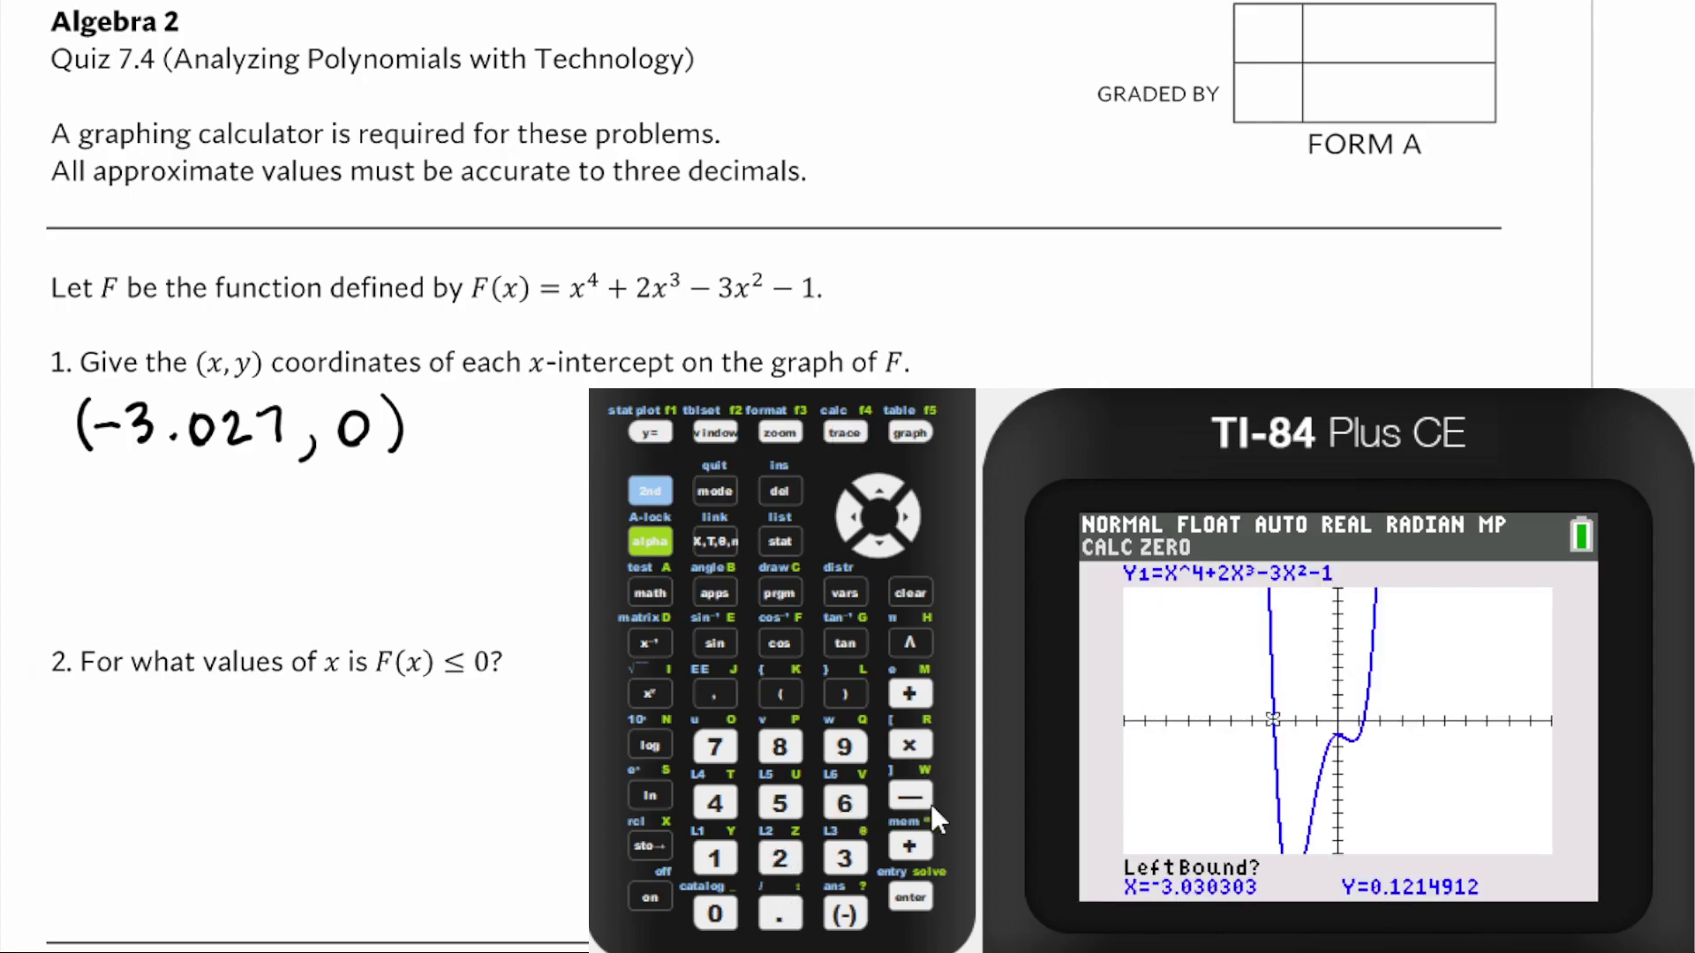
{"action": "left_click", "coordinate": [715, 913]}
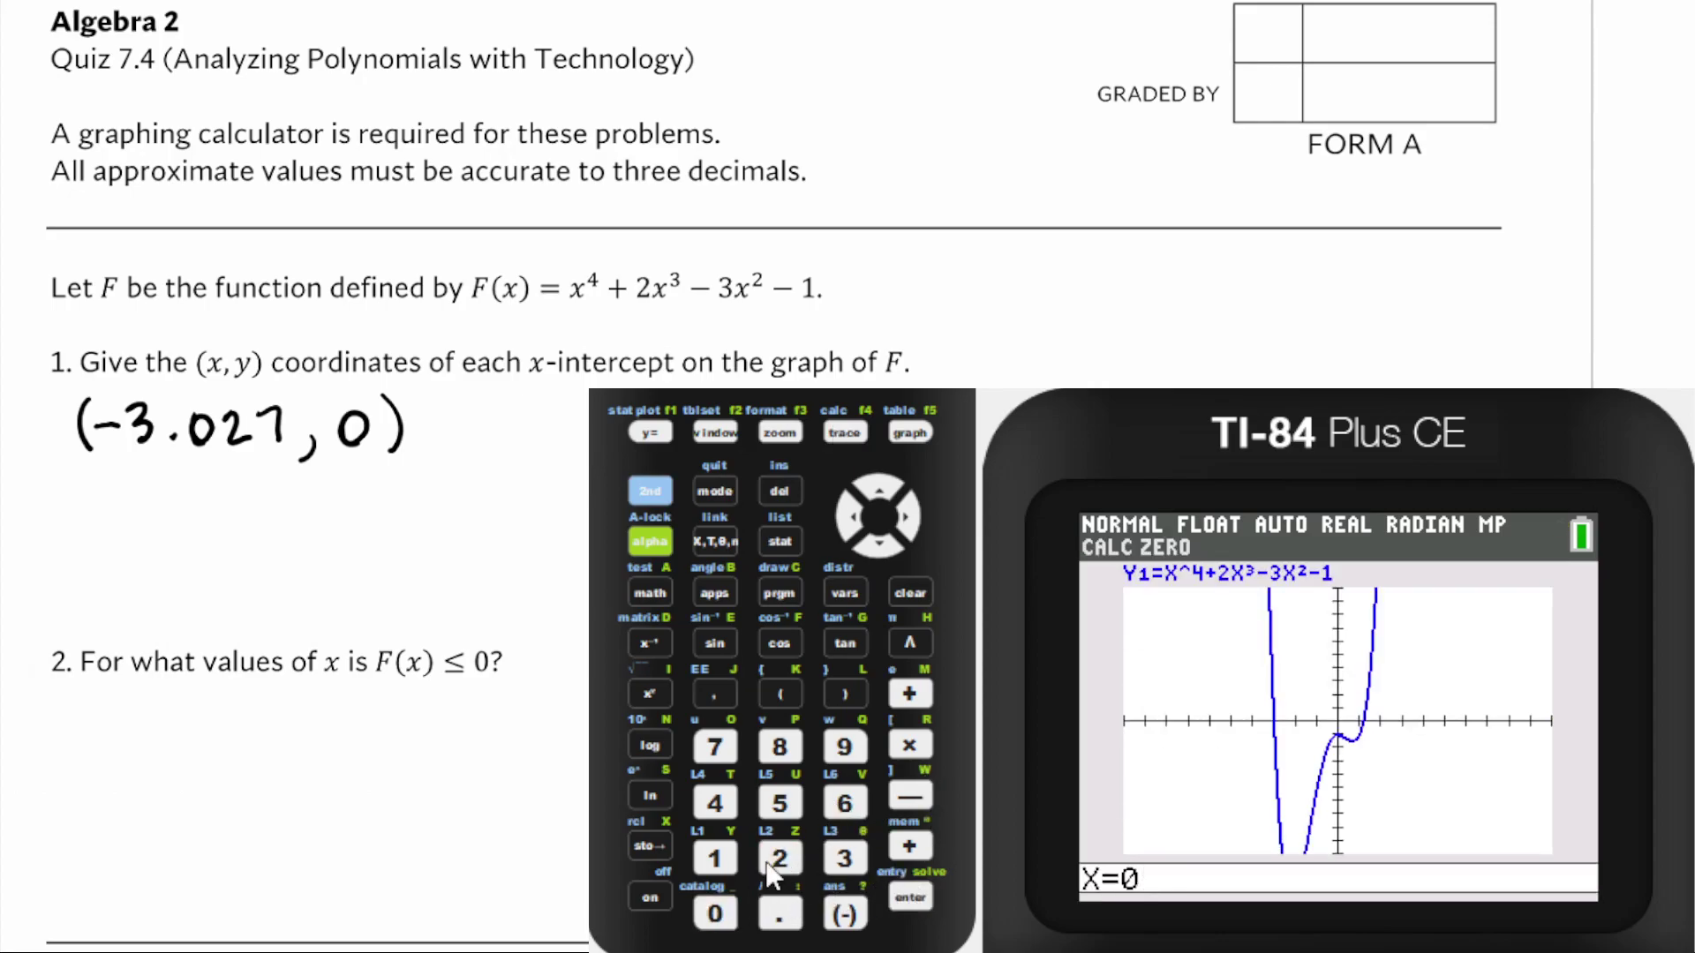
{"action": "left_click", "coordinate": [910, 897]}
{"action": "left_click", "coordinate": [779, 858]}
{"action": "left_click", "coordinate": [910, 897]}
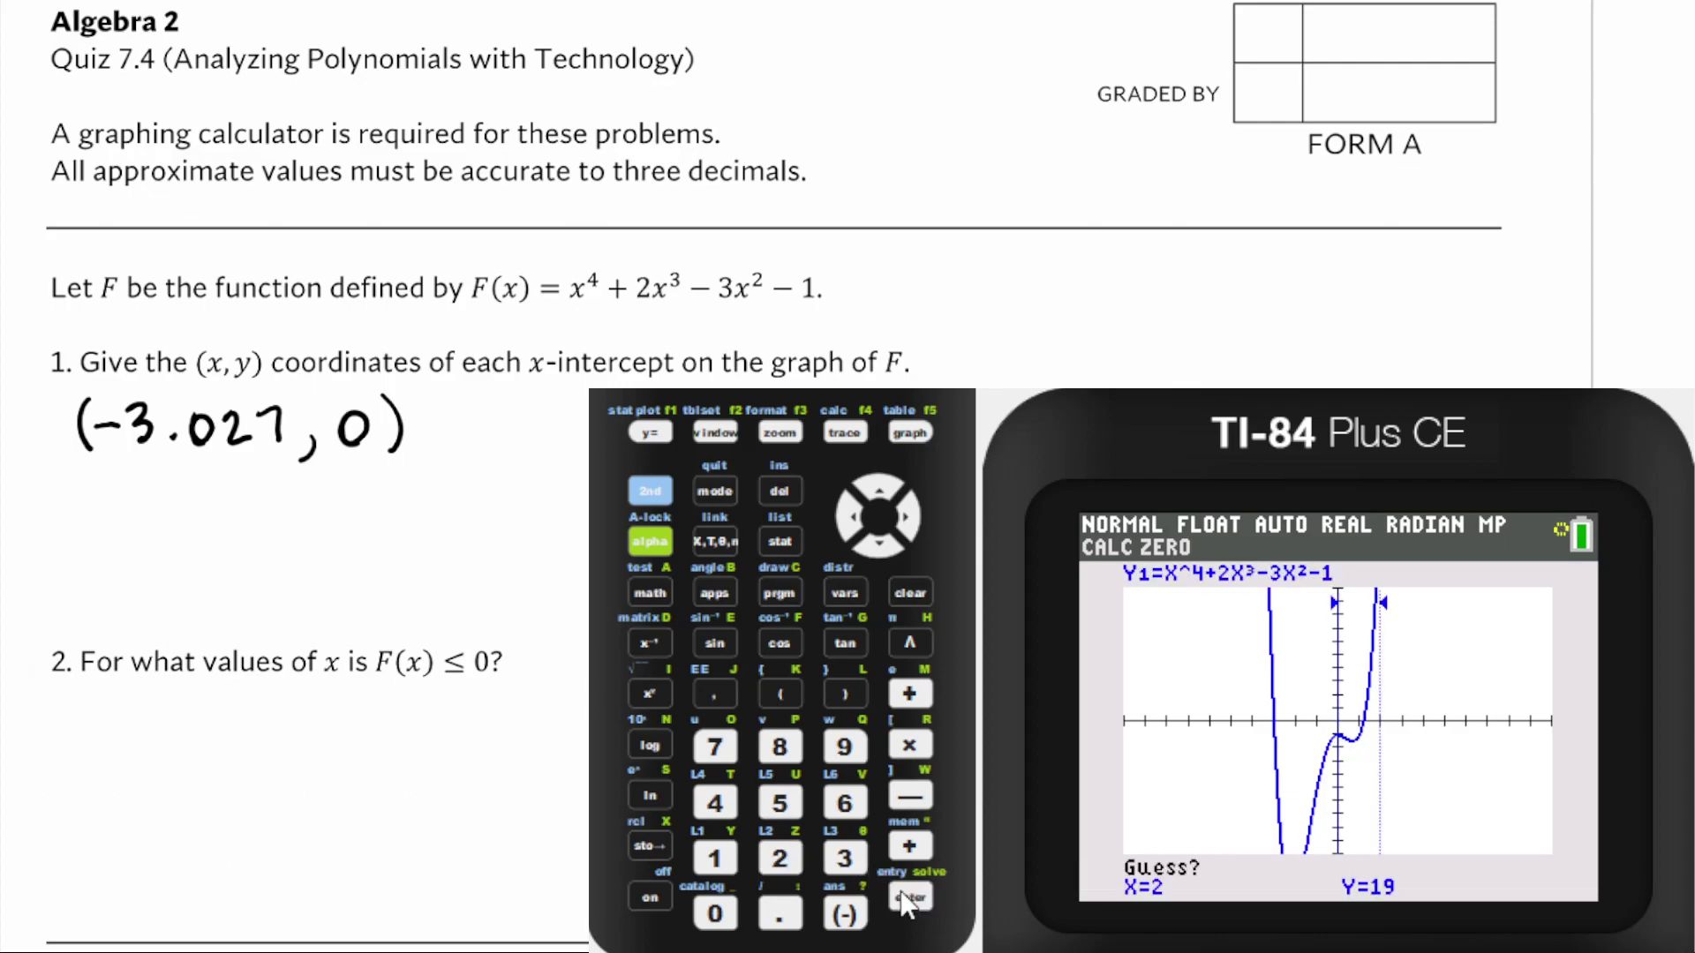
{"action": "left_click", "coordinate": [909, 897]}
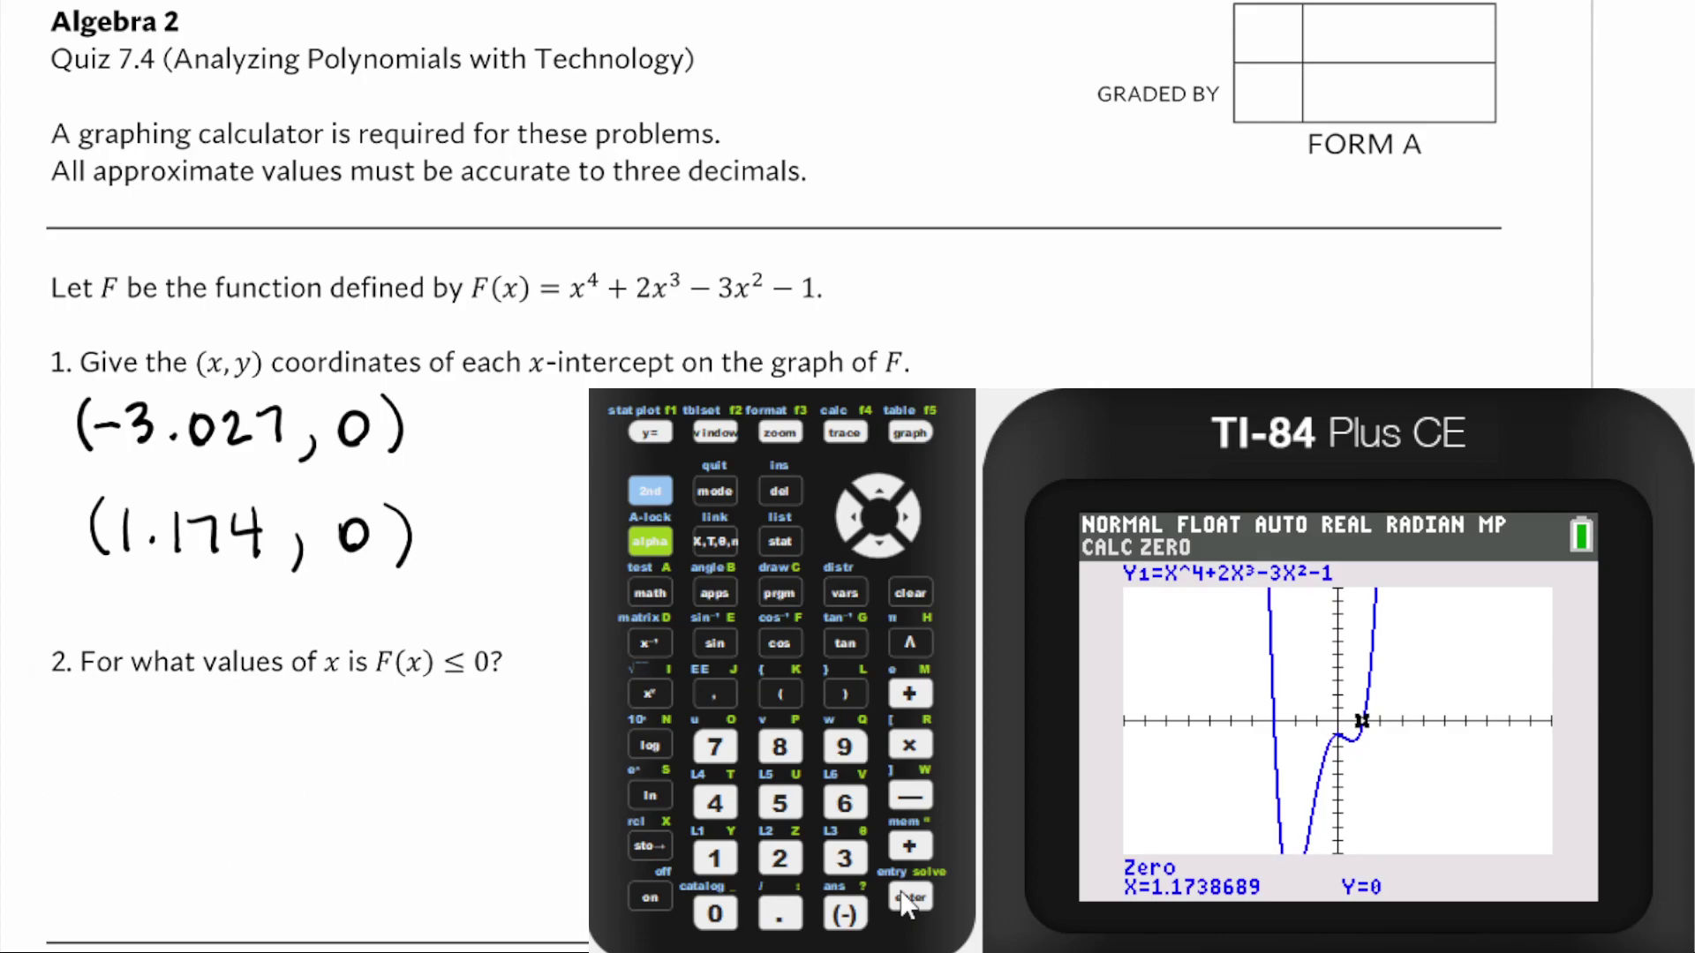
Sketch the W-shaped curve with arrowheads and an x-axis under question 2, and highlight in yellow the part below the axis.
{"action": "mouse_move", "coordinate": [108, 694]}
{"action": "left_mouse_down"}
{"action": "mouse_move", "coordinate": [146, 860]}
{"action": "mouse_move", "coordinate": [210, 789]}
{"action": "mouse_move", "coordinate": [289, 811]}
{"action": "mouse_move", "coordinate": [327, 690]}
{"action": "mouse_move", "coordinate": [309, 708]}
{"action": "mouse_move", "coordinate": [342, 701]}
{"action": "mouse_move", "coordinate": [133, 706]}
{"action": "left_mouse_up"}
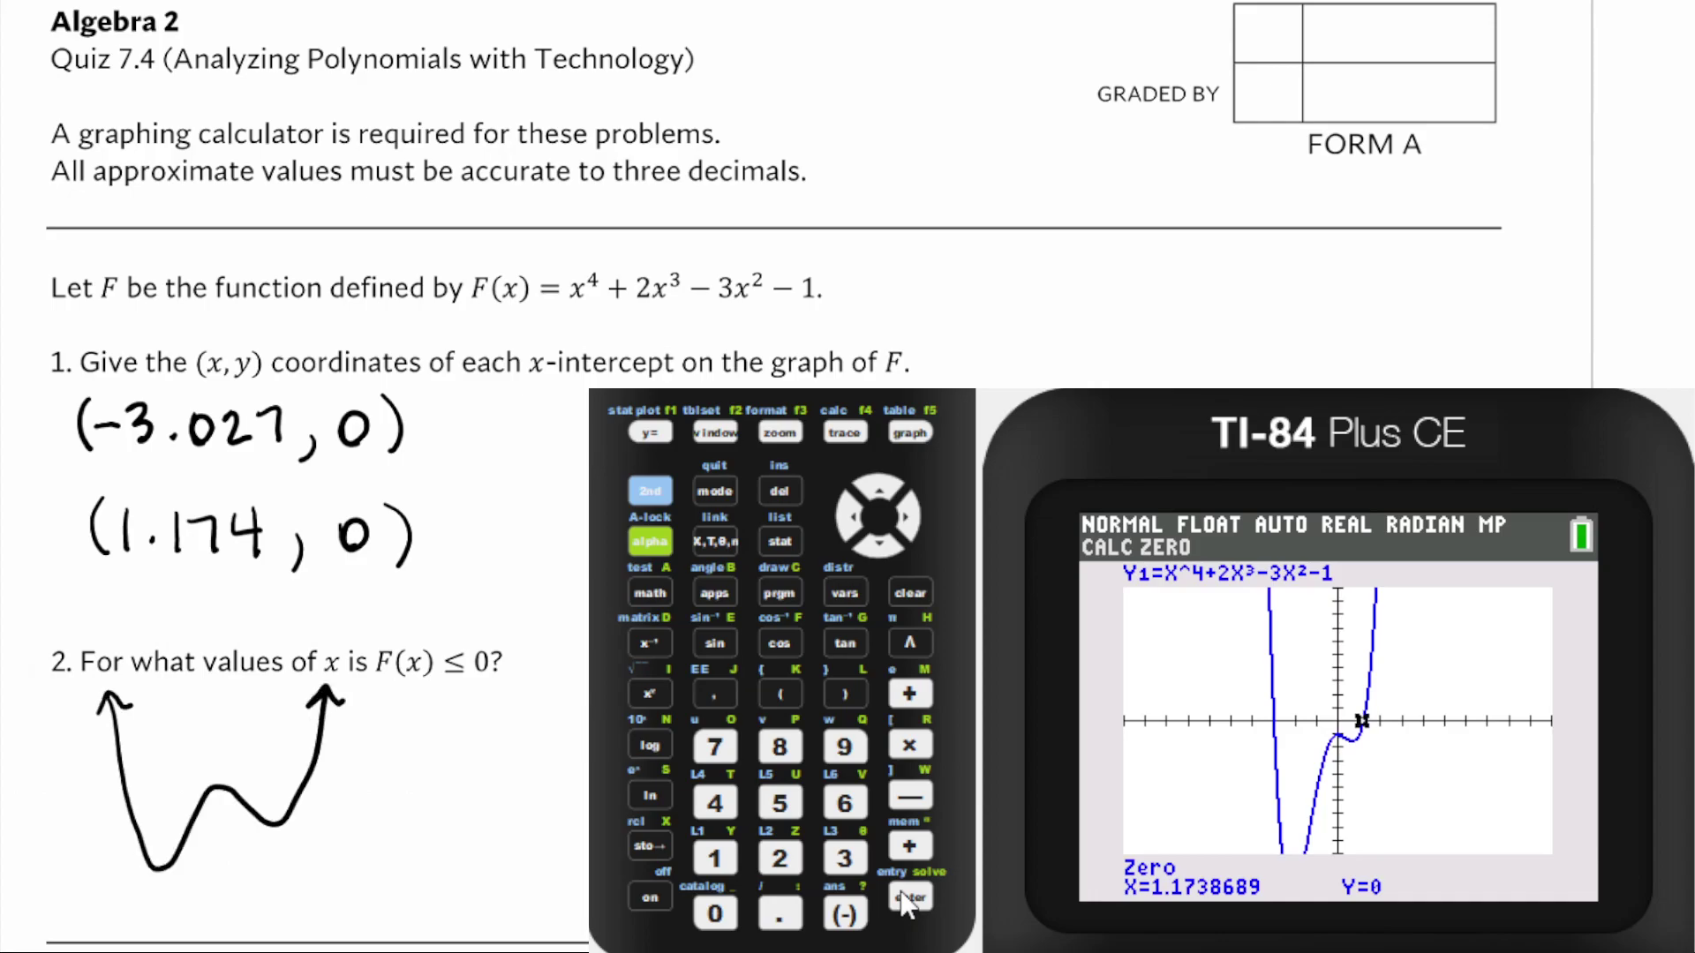
{"action": "left_click_drag", "start_coordinate": [37, 747], "coordinate": [419, 749]}
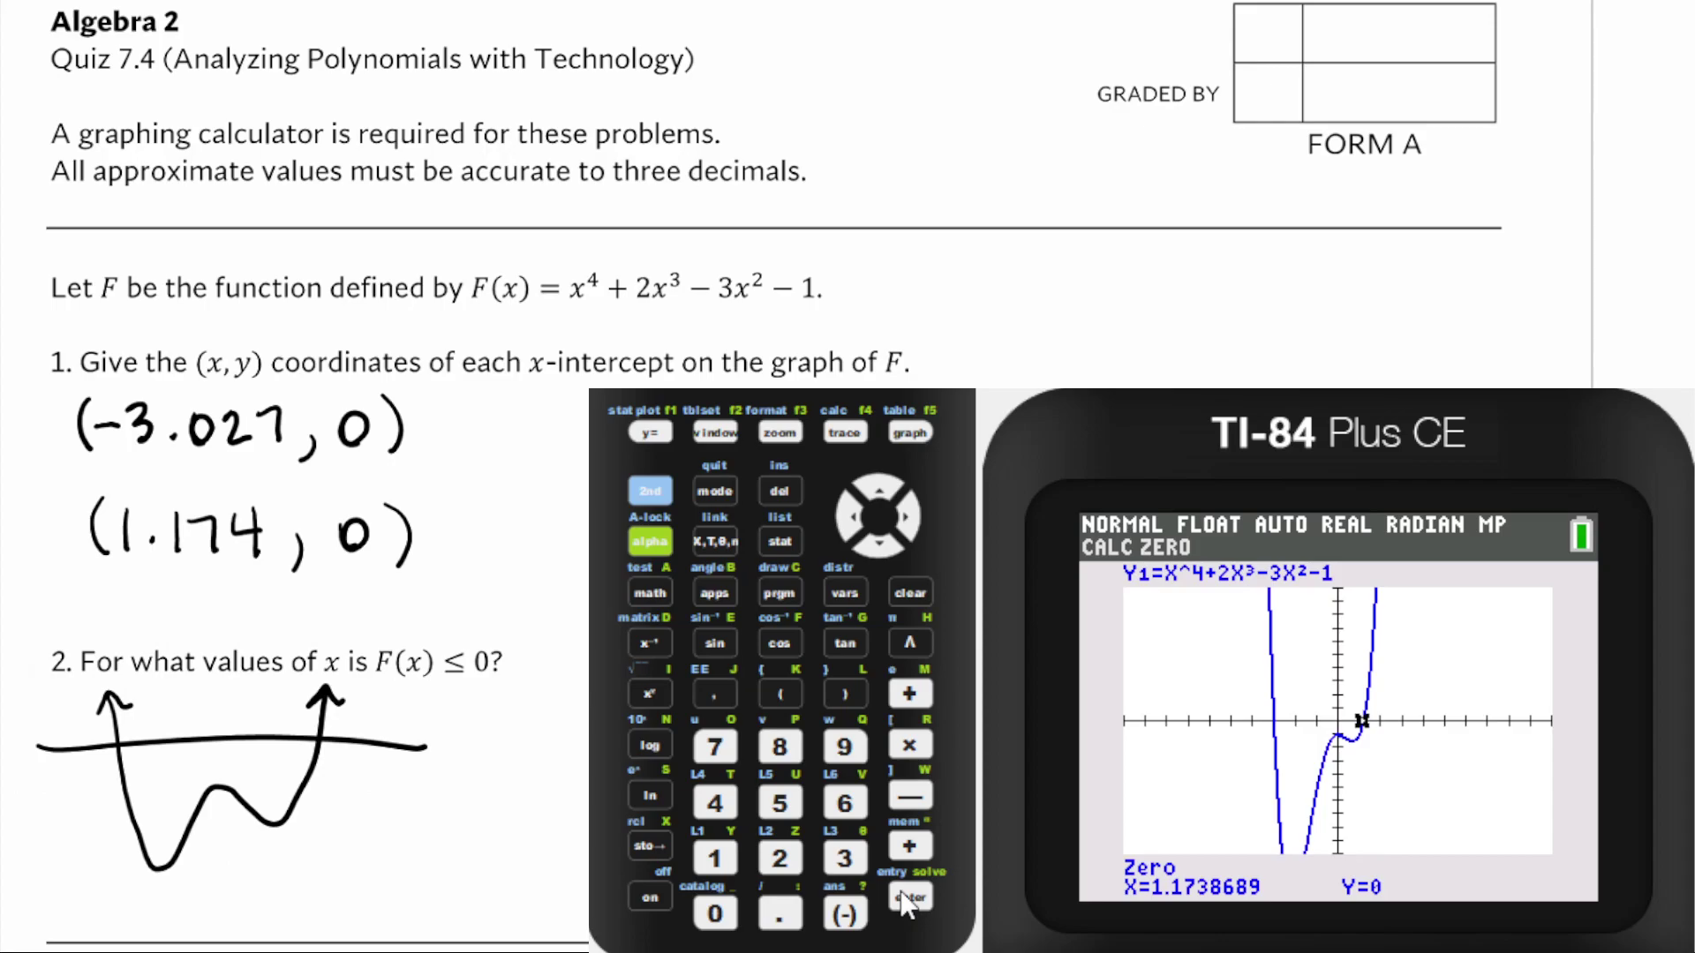
{"action": "mouse_move", "coordinate": [119, 761]}
{"action": "left_mouse_down"}
{"action": "mouse_move", "coordinate": [152, 871]}
{"action": "mouse_move", "coordinate": [203, 791]}
{"action": "mouse_move", "coordinate": [266, 825]}
{"action": "mouse_move", "coordinate": [319, 758]}
{"action": "left_mouse_up"}
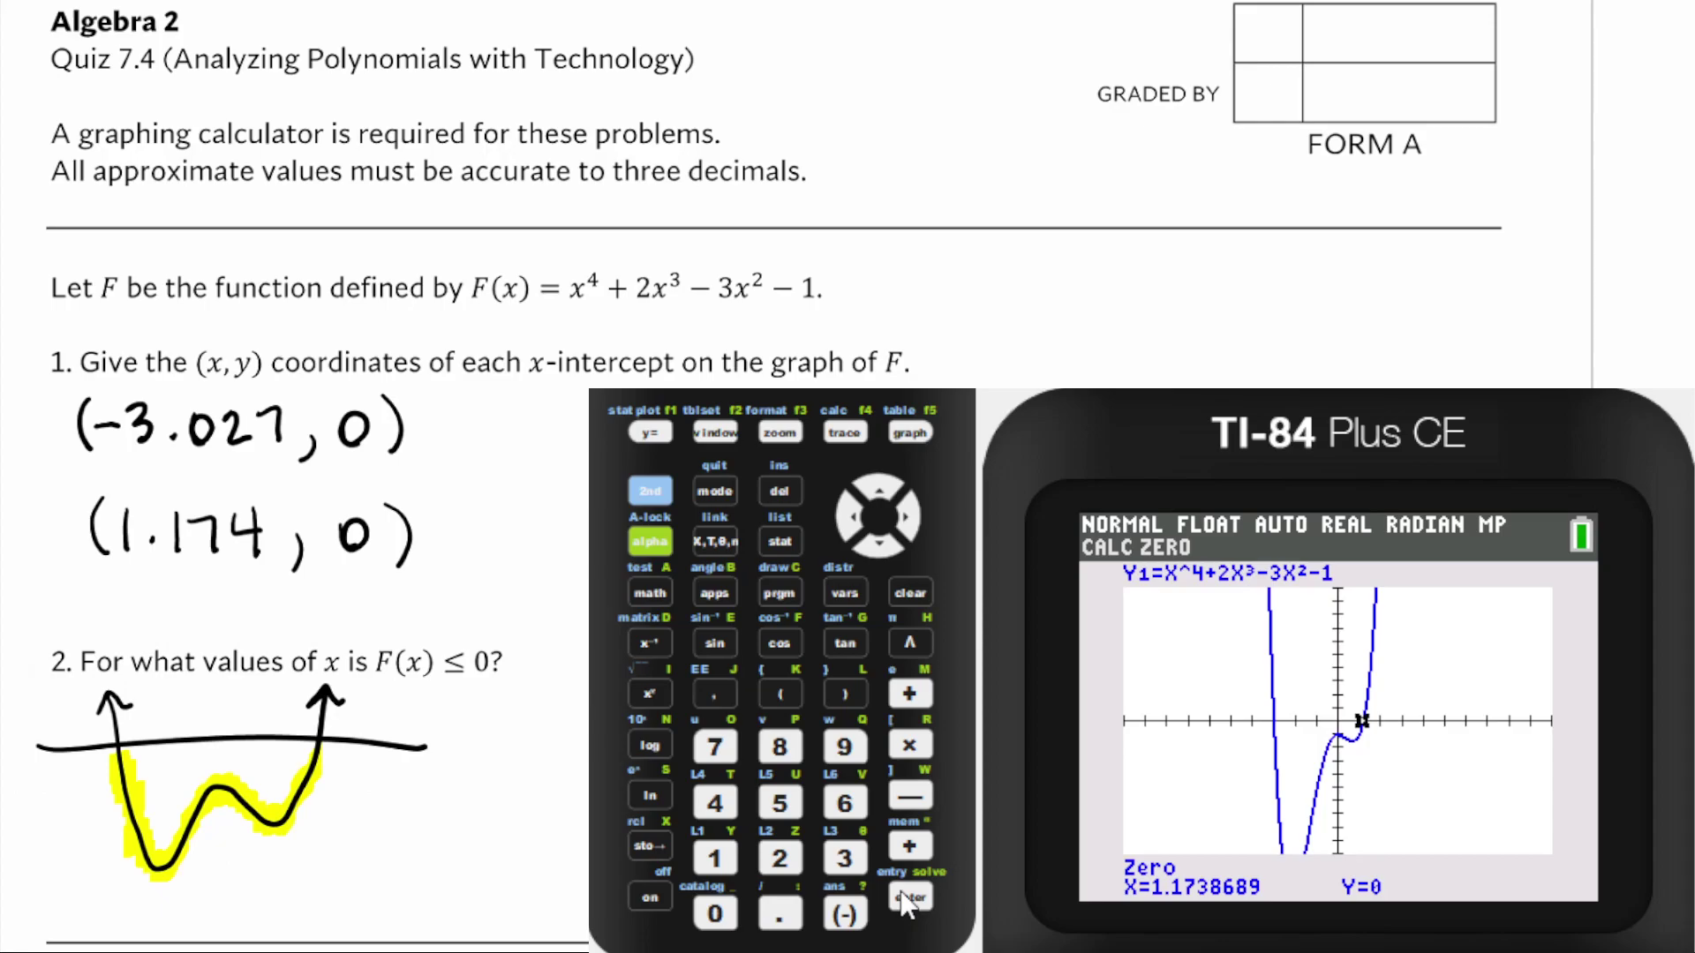
Write the solution interval -3.027 < x < 1.174 beside the sketch for question 2.
{"action": "mouse_move", "coordinate": [274, 871]}
{"action": "left_mouse_down"}
{"action": "mouse_move", "coordinate": [340, 846]}
{"action": "mouse_move", "coordinate": [325, 892]}
{"action": "left_mouse_up"}
{"action": "mouse_move", "coordinate": [397, 850]}
{"action": "left_mouse_down"}
{"action": "mouse_move", "coordinate": [446, 883]}
{"action": "mouse_move", "coordinate": [578, 879]}
{"action": "left_mouse_up"}
{"action": "left_click_drag", "start_coordinate": [576, 846], "coordinate": [545, 893]}
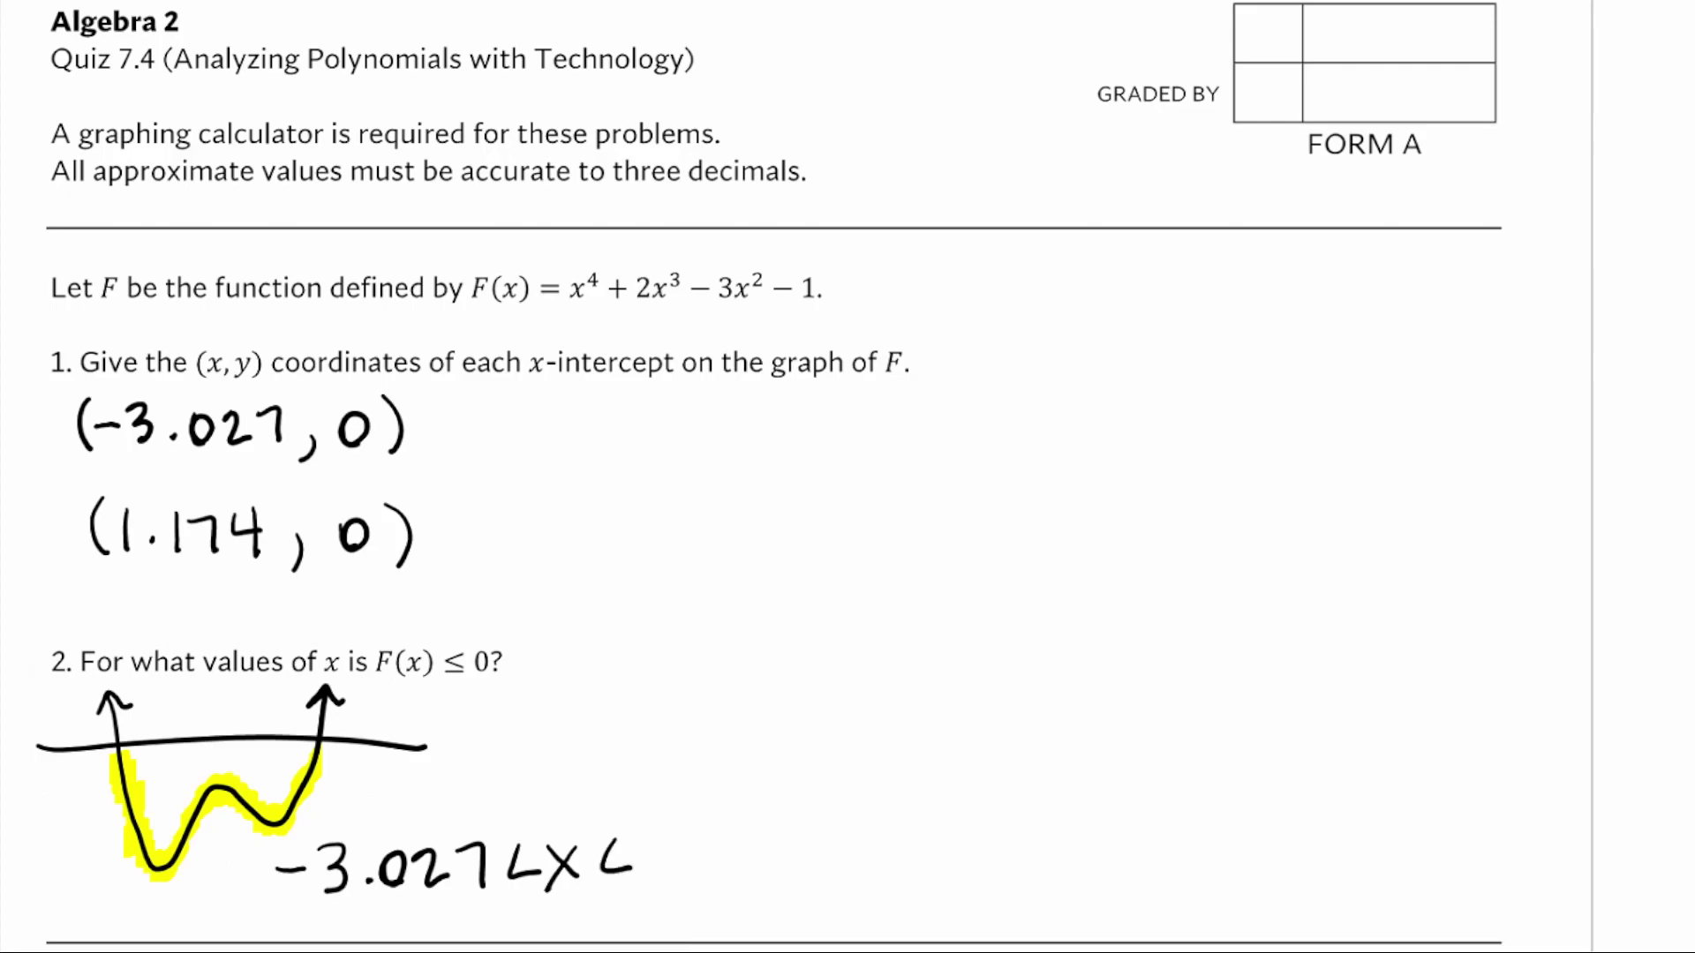
{"action": "mouse_move", "coordinate": [667, 826]}
{"action": "left_mouse_down"}
{"action": "mouse_move", "coordinate": [668, 884]}
{"action": "mouse_move", "coordinate": [719, 869]}
{"action": "mouse_move", "coordinate": [720, 883]}
{"action": "left_mouse_up"}
{"action": "left_click", "coordinate": [692, 871]}
{"action": "left_click_drag", "start_coordinate": [731, 834], "coordinate": [757, 881]}
{"action": "mouse_move", "coordinate": [805, 814]}
{"action": "left_mouse_down"}
{"action": "mouse_move", "coordinate": [825, 849]}
{"action": "mouse_move", "coordinate": [805, 888]}
{"action": "left_mouse_up"}
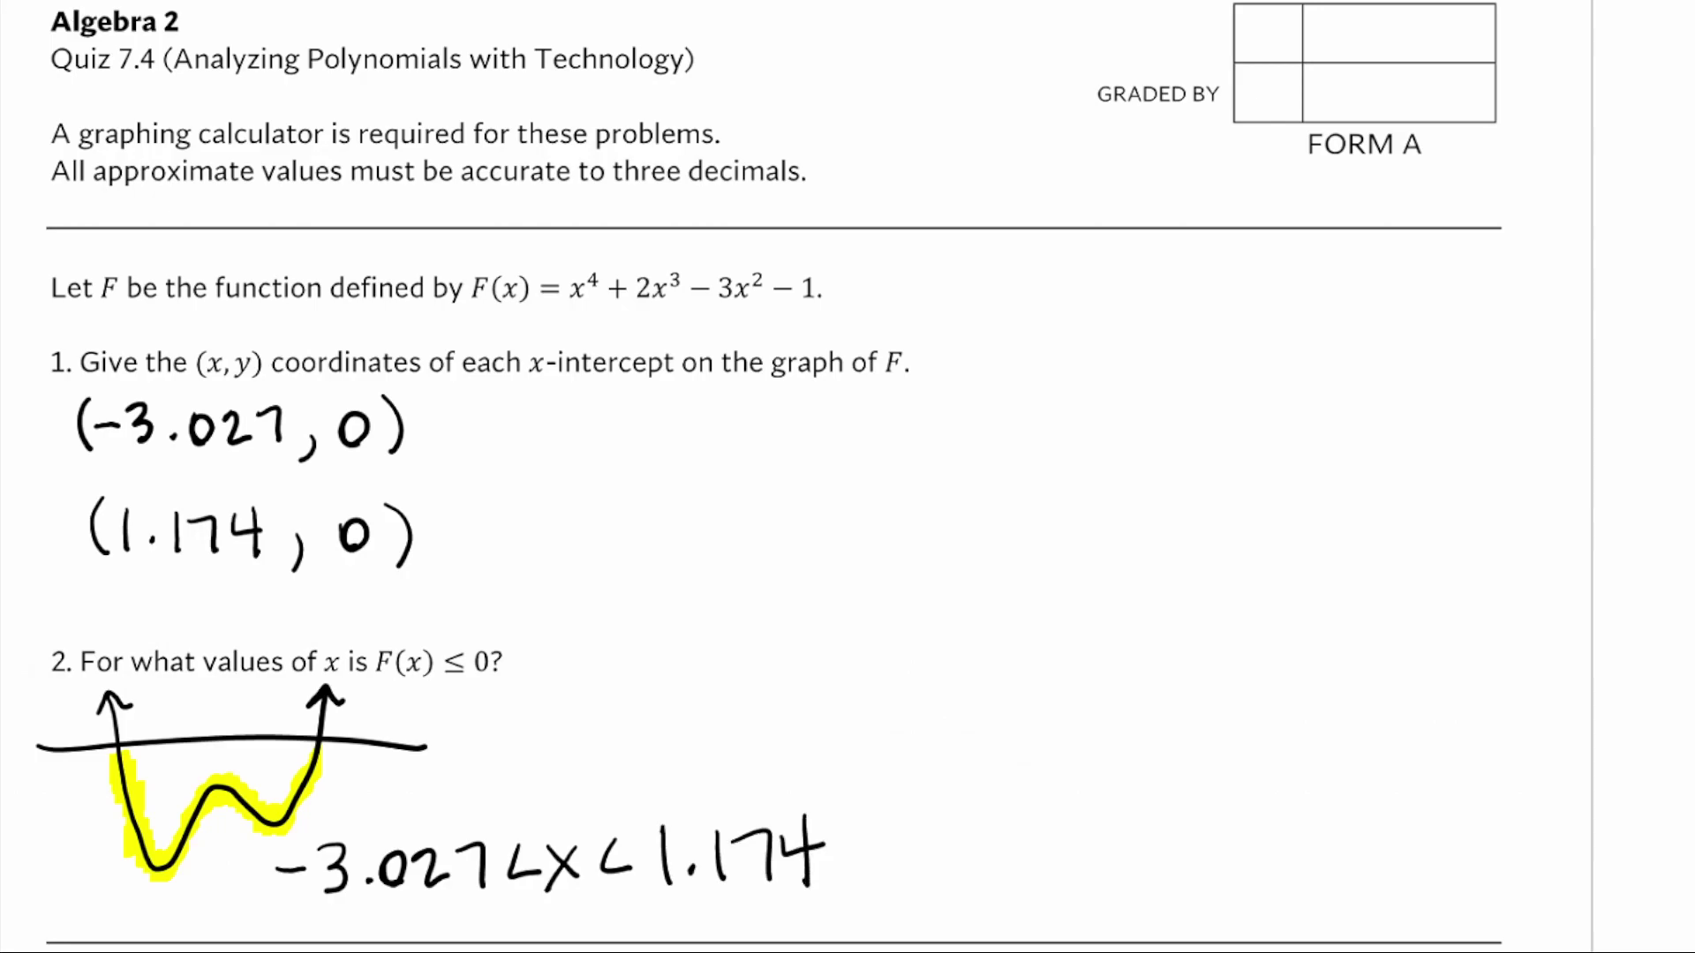
Underline the inequality signs in question 2's answer to make them ≤, and mark both x-intercepts on the sketch.
{"action": "left_click_drag", "start_coordinate": [505, 893], "coordinate": [642, 883]}
{"action": "left_click_drag", "start_coordinate": [113, 752], "coordinate": [124, 740]}
{"action": "mouse_move", "coordinate": [309, 732]}
{"action": "left_mouse_down"}
{"action": "mouse_move", "coordinate": [312, 749]}
{"action": "mouse_move", "coordinate": [325, 738]}
{"action": "left_mouse_up"}
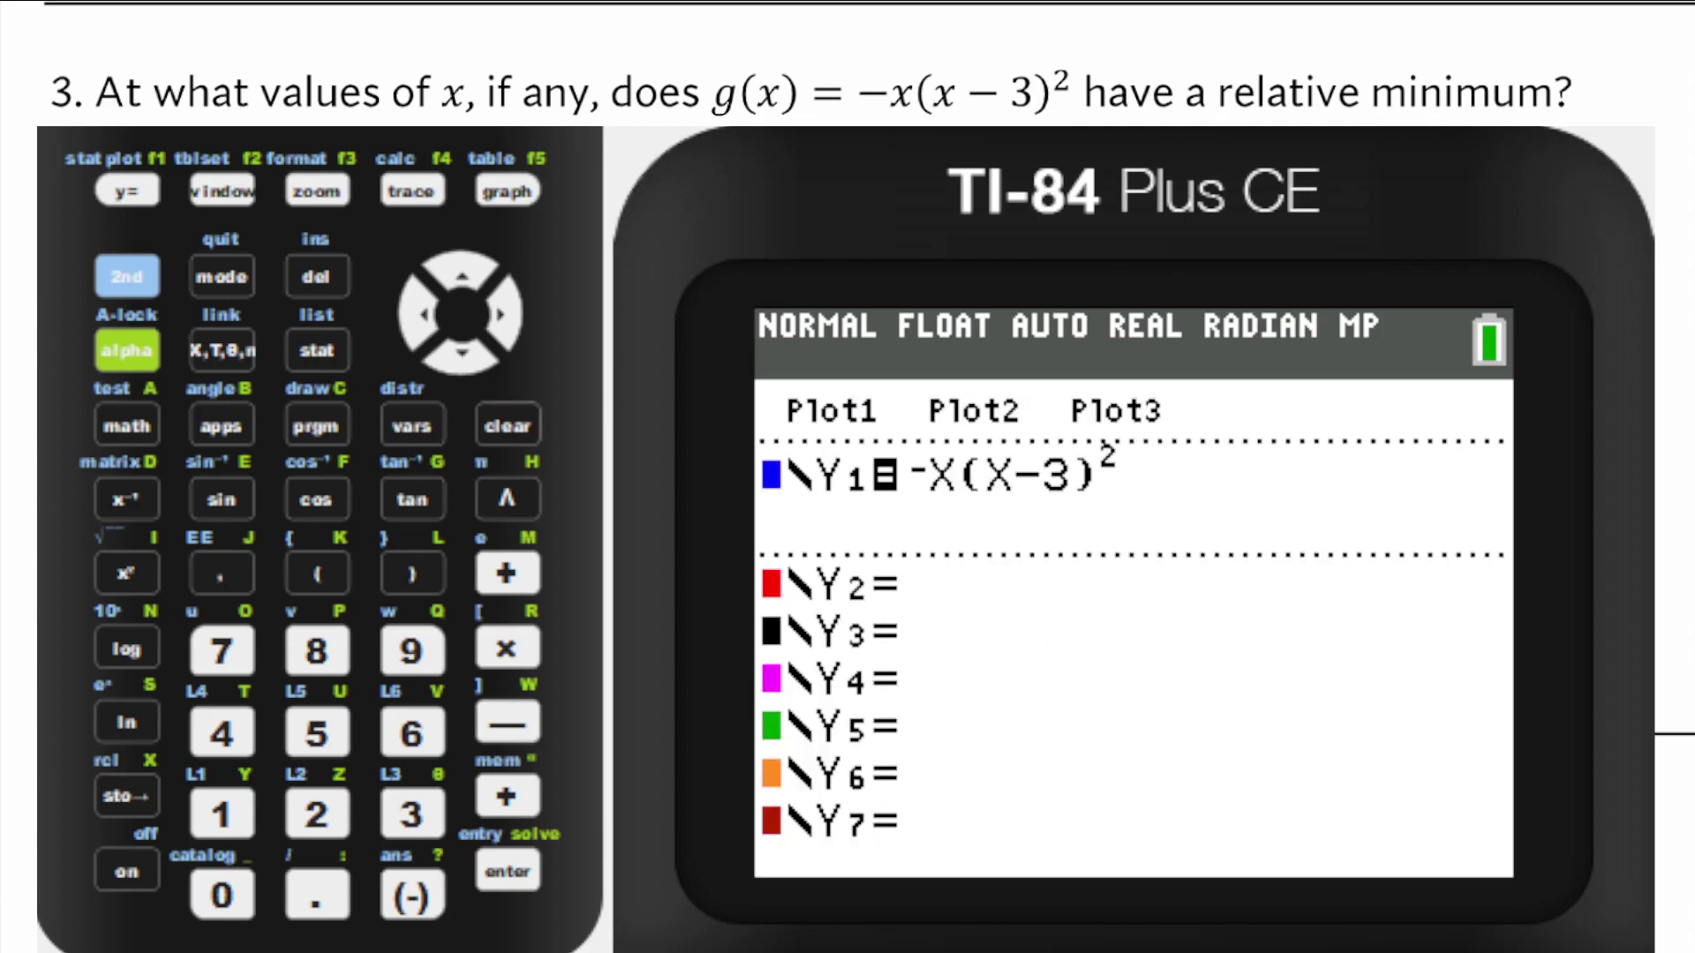
Graph -X(X-3)² with ZStandard and calculate its relative minimum using a left bound of 0 and a right bound of 3.
{"action": "left_click", "coordinate": [339, 200]}
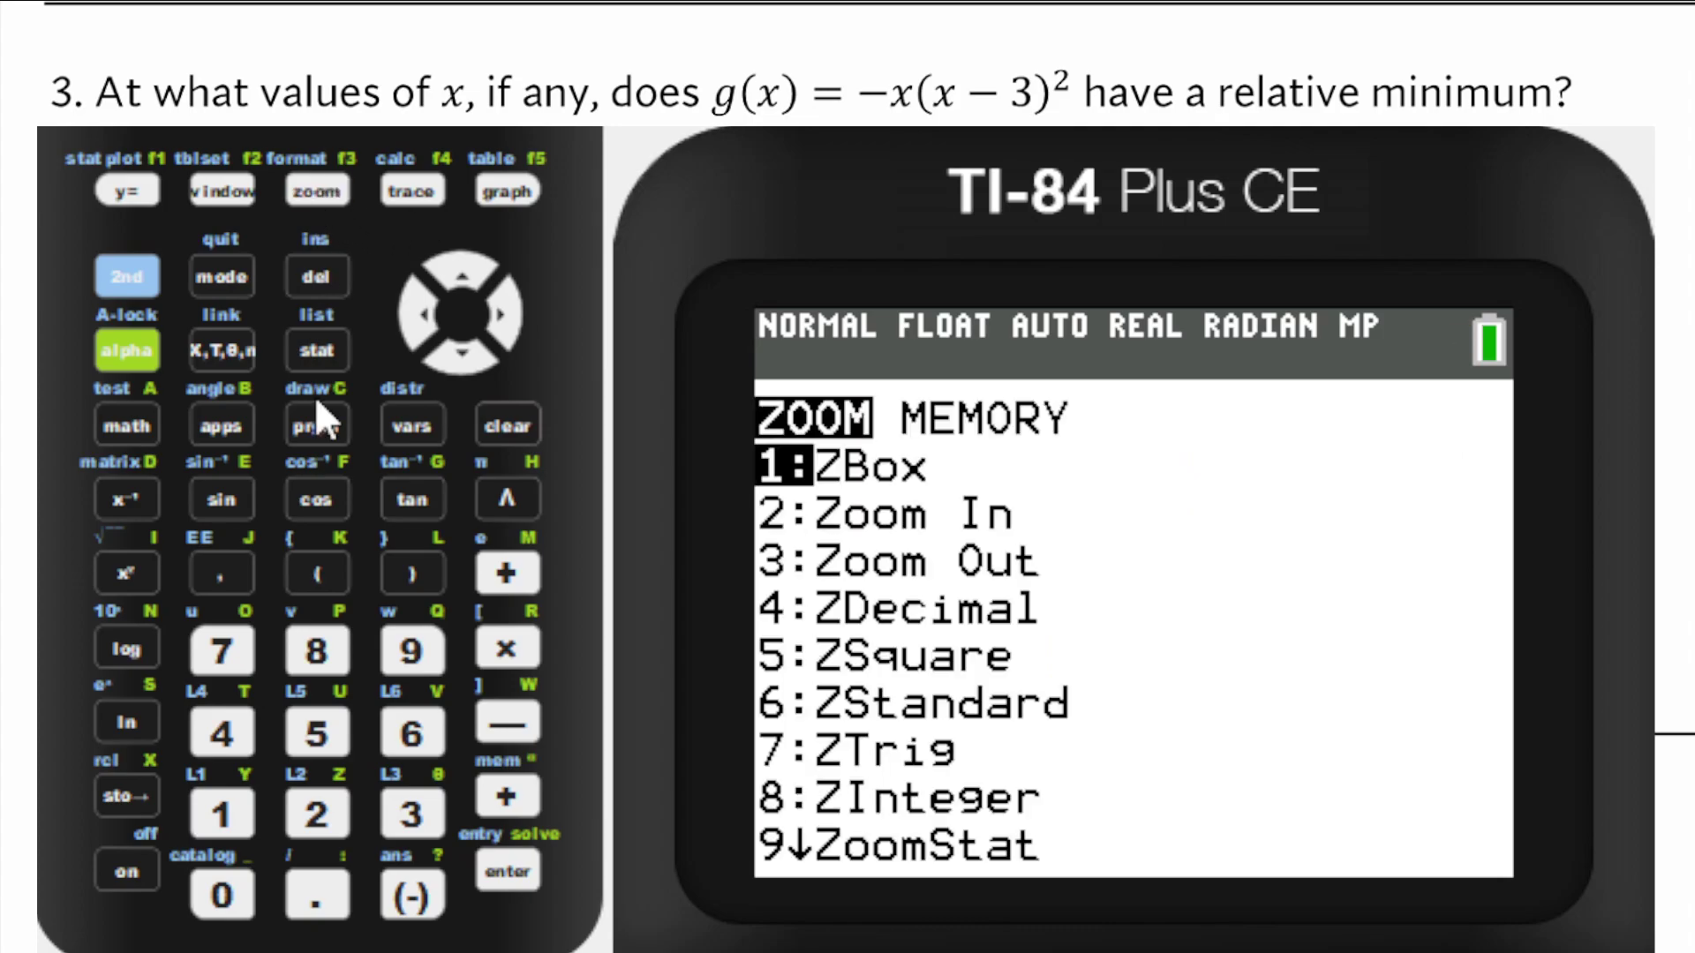
{"action": "left_click", "coordinate": [409, 720]}
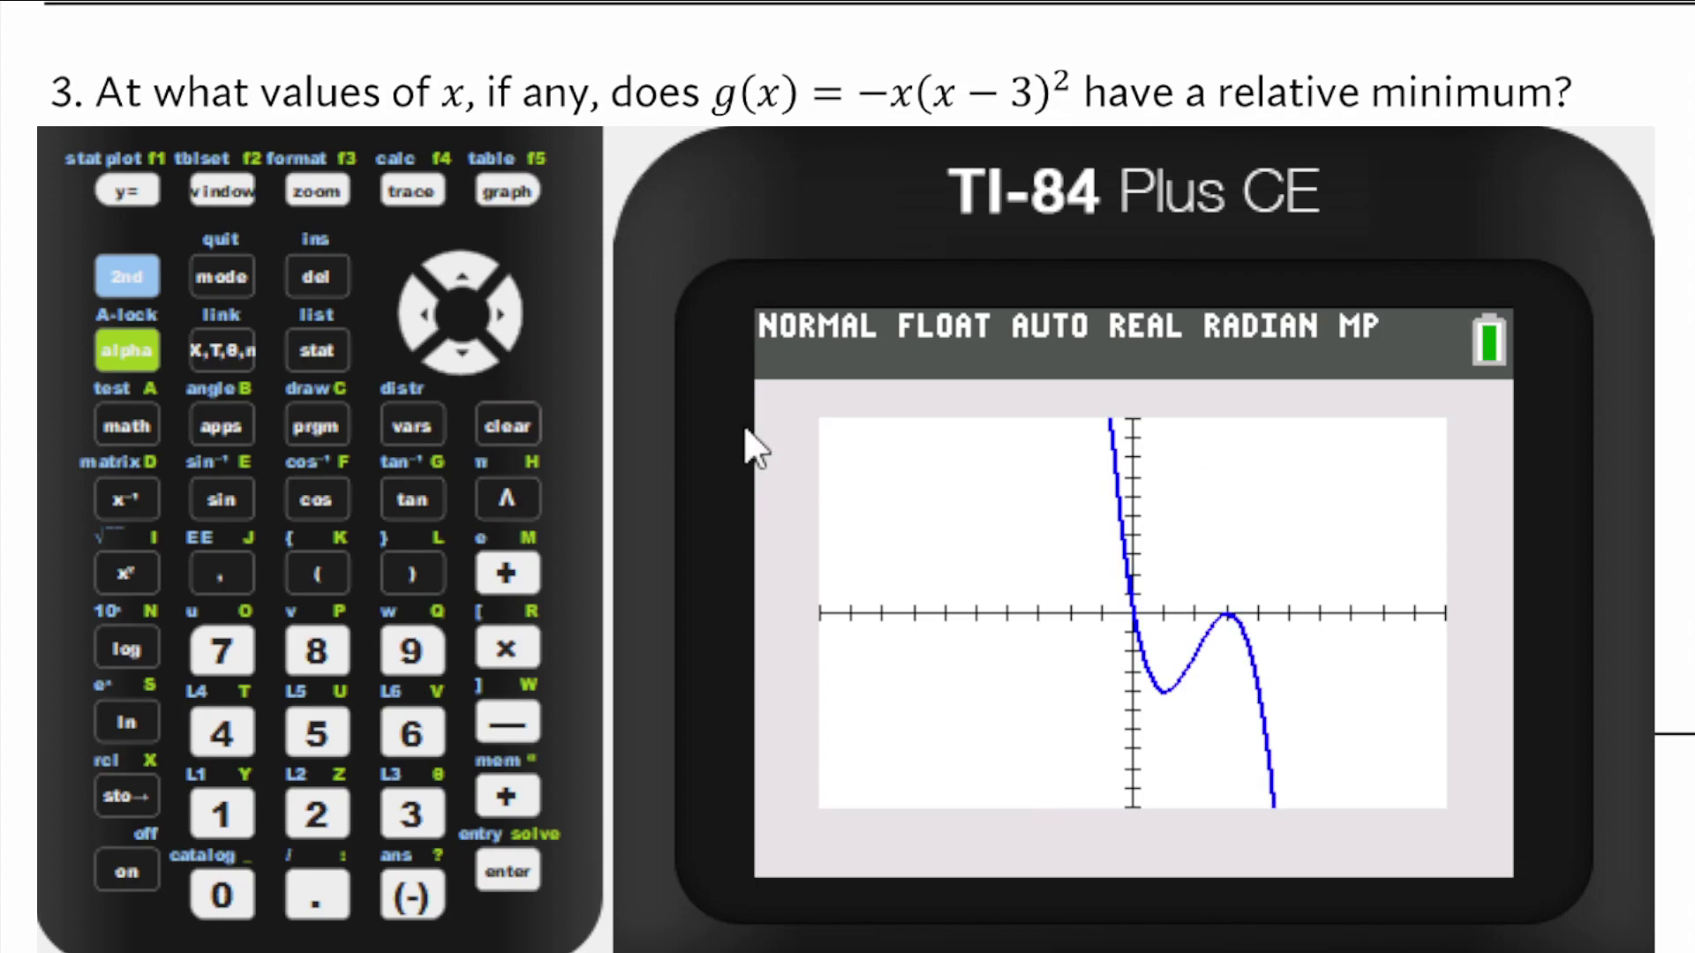
{"action": "left_click", "coordinate": [129, 281]}
{"action": "left_click", "coordinate": [409, 191]}
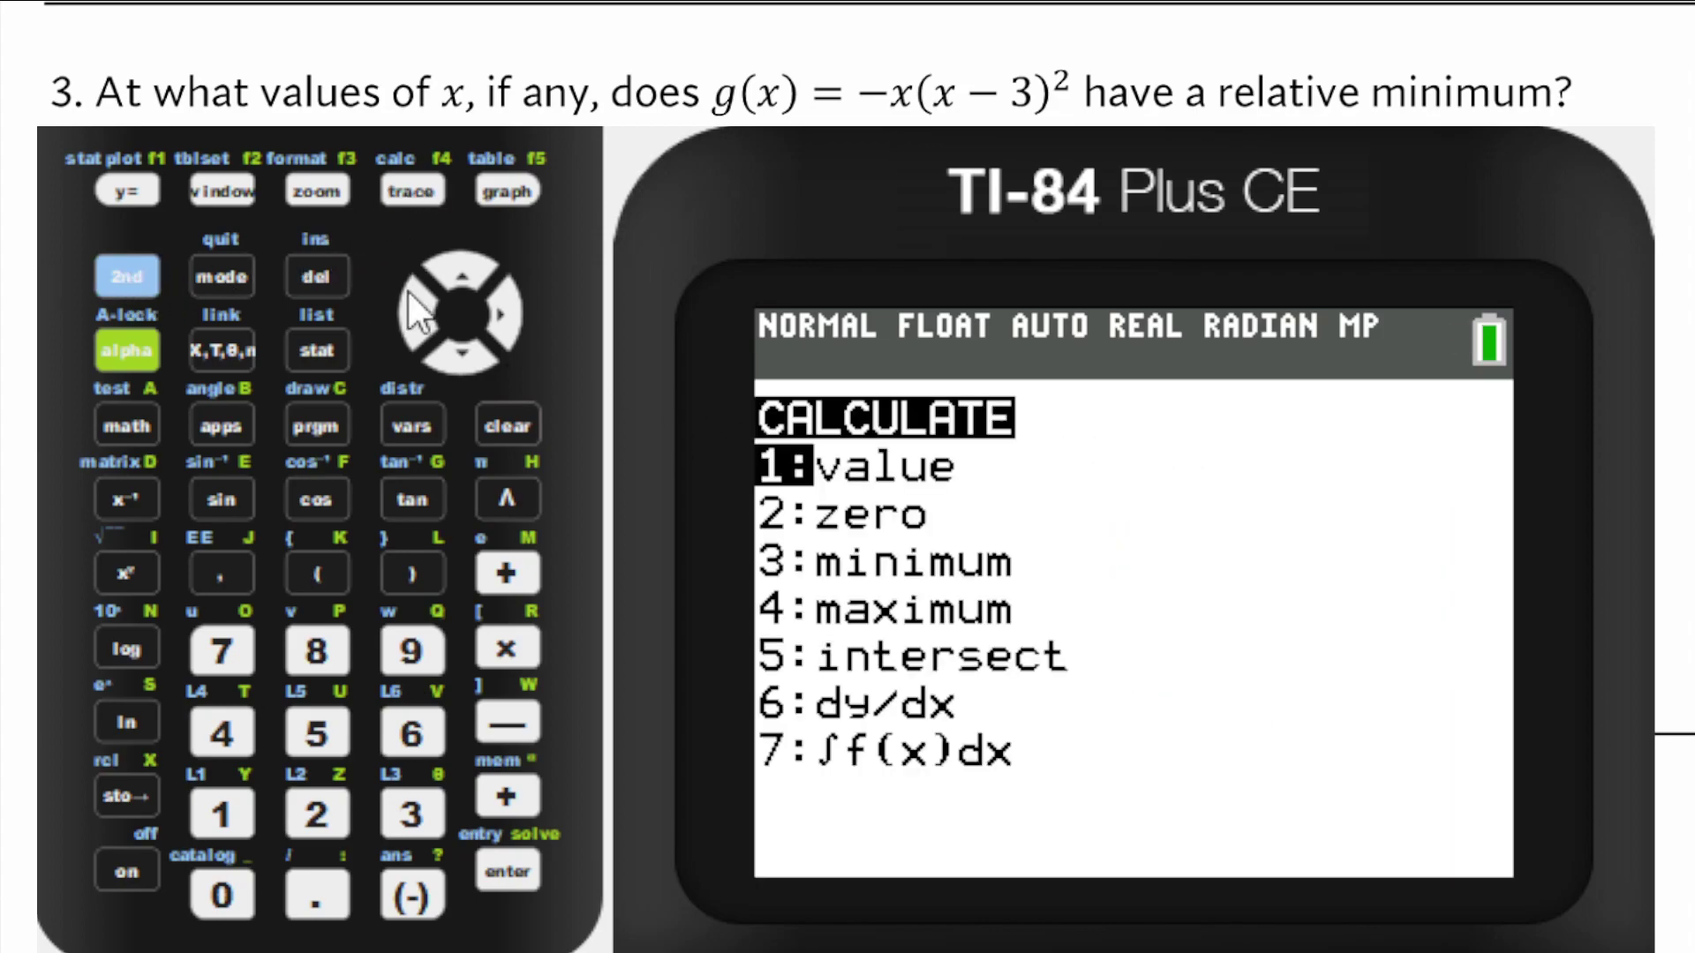
{"action": "left_click", "coordinate": [408, 811]}
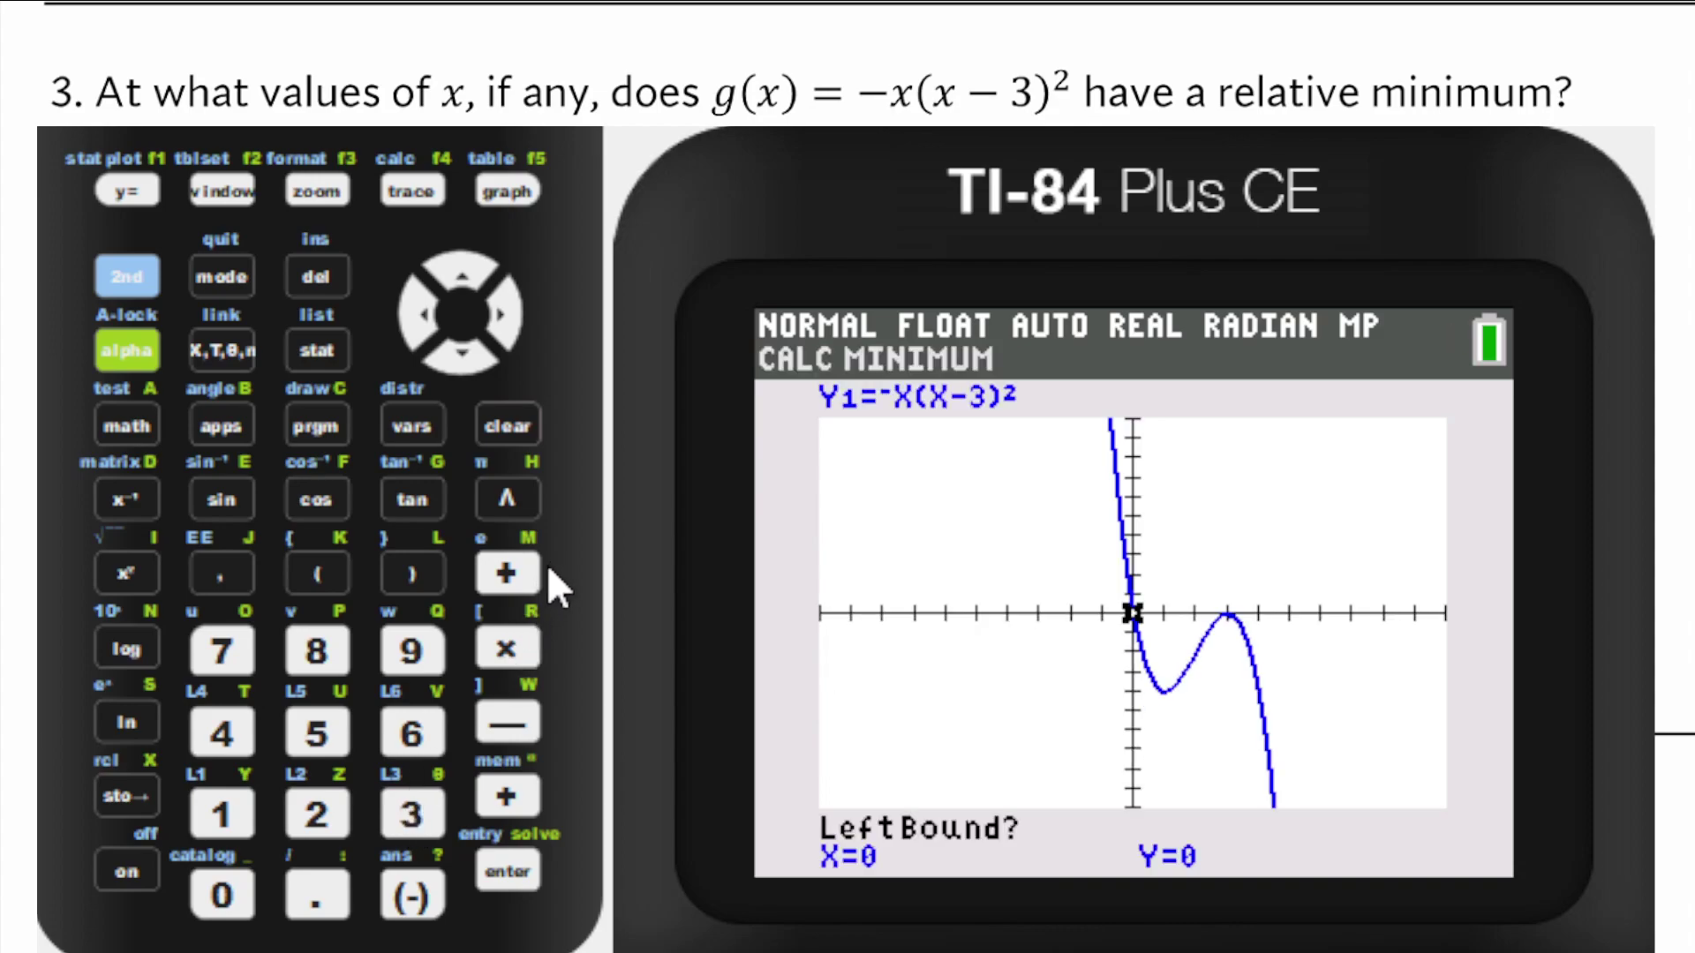
{"action": "left_click", "coordinate": [505, 870]}
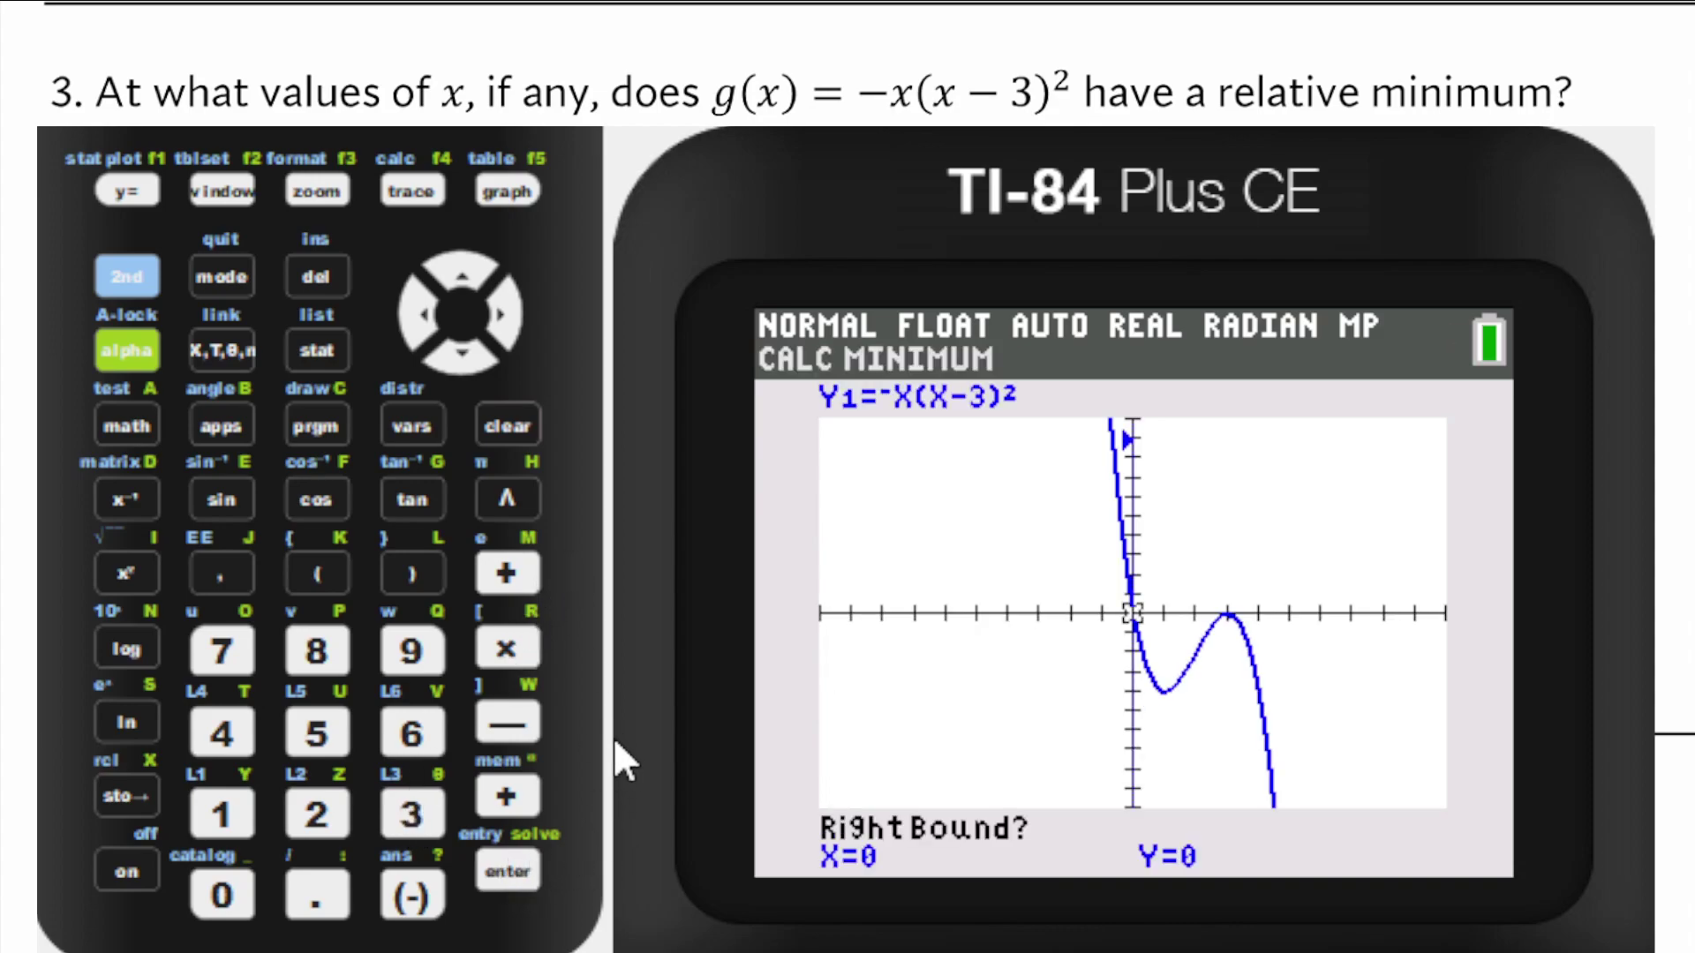
{"action": "left_click", "coordinate": [412, 816]}
{"action": "left_click", "coordinate": [519, 861]}
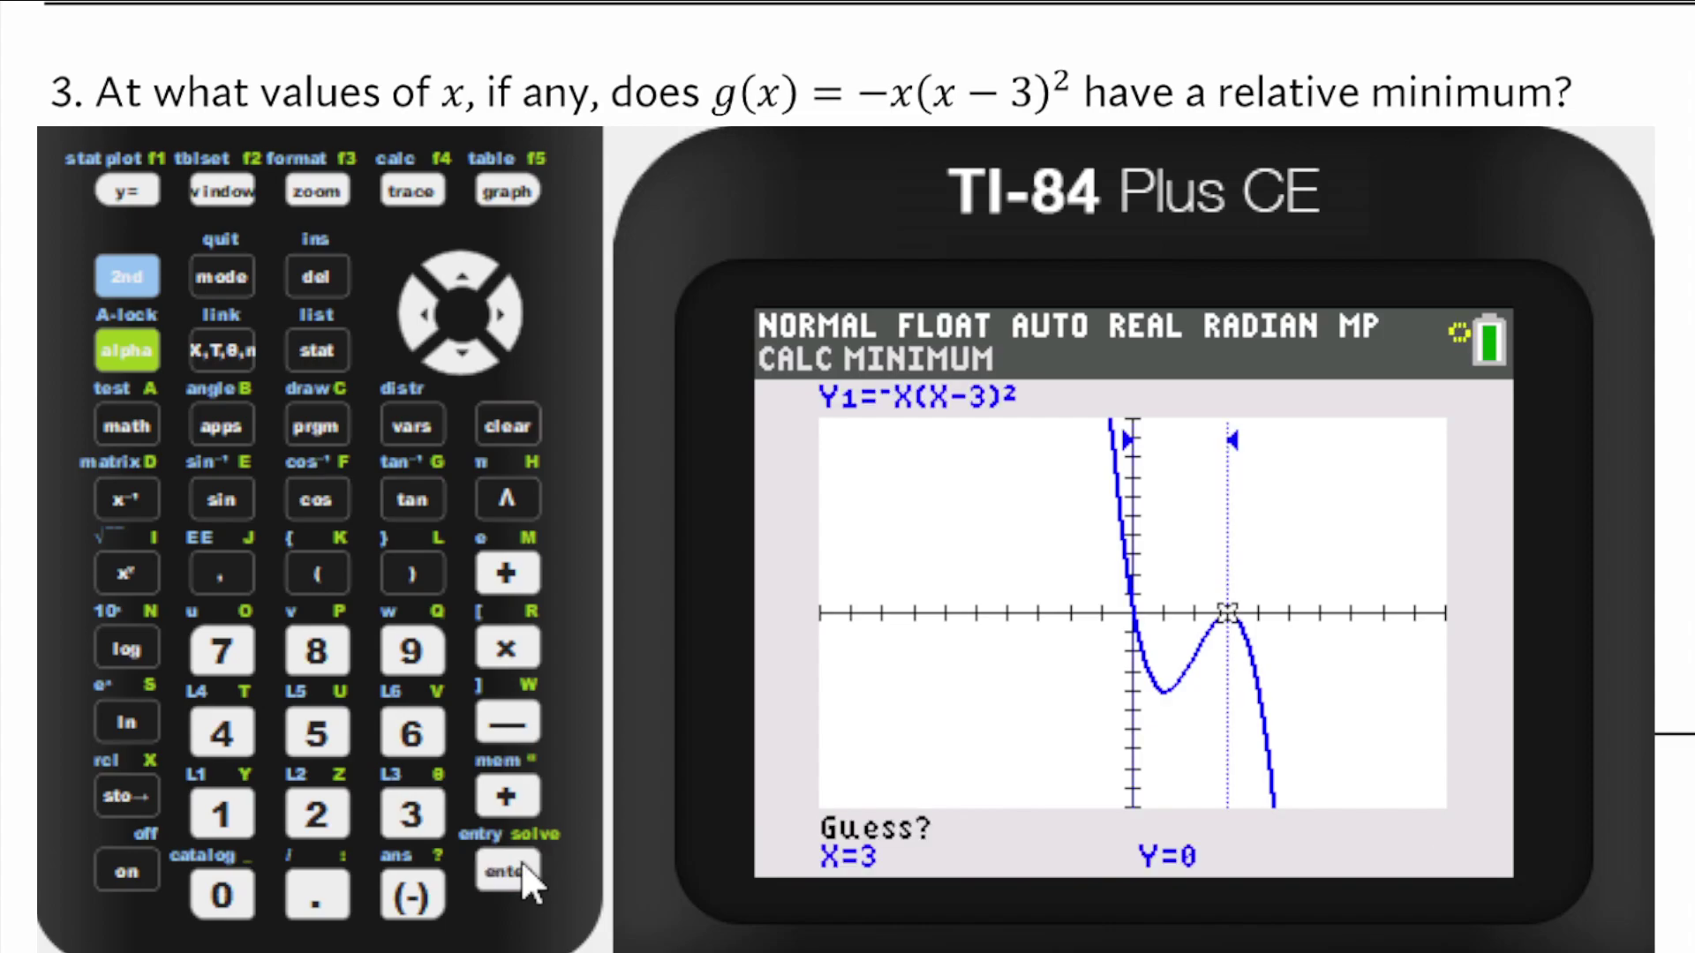
{"action": "left_click", "coordinate": [521, 861]}
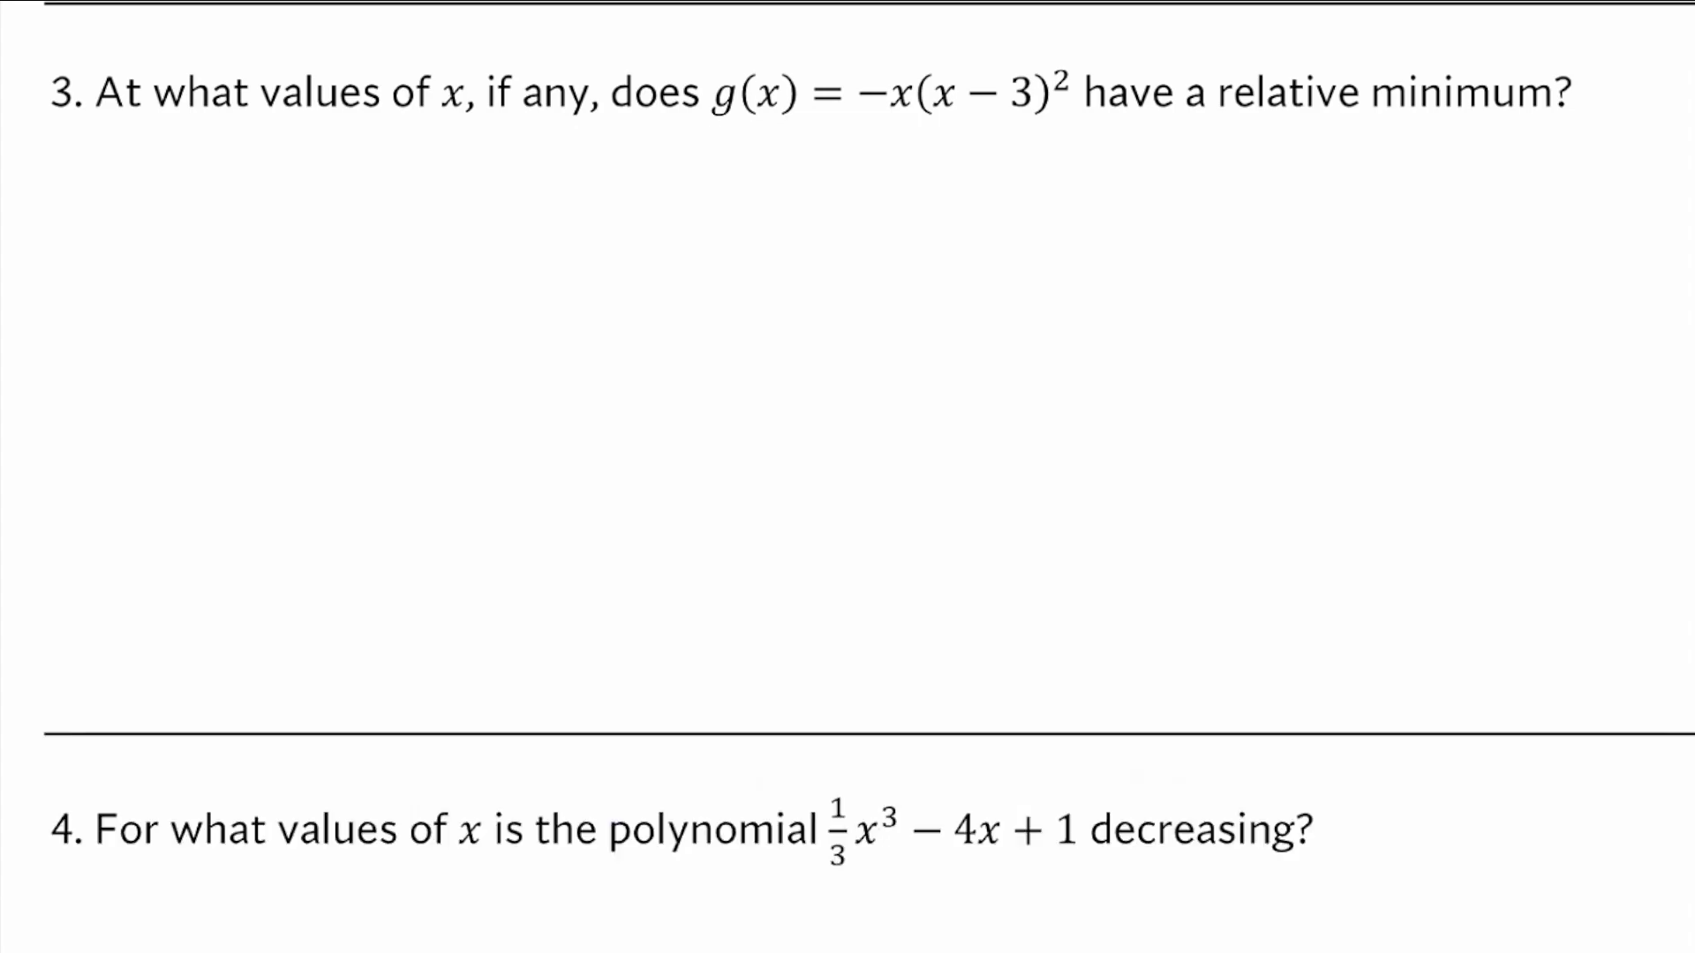
Sketch the cubic's shape under question 3, mark its low turning point with a dot and label it (1, -4).
{"action": "mouse_move", "coordinate": [180, 197]}
{"action": "left_mouse_down"}
{"action": "mouse_move", "coordinate": [205, 274]}
{"action": "mouse_move", "coordinate": [544, 360]}
{"action": "mouse_move", "coordinate": [589, 530]}
{"action": "left_mouse_up"}
{"action": "left_click", "coordinate": [263, 415]}
{"action": "left_click_drag", "start_coordinate": [263, 399], "coordinate": [269, 412]}
{"action": "mouse_move", "coordinate": [238, 474]}
{"action": "left_mouse_down"}
{"action": "mouse_move", "coordinate": [233, 528]}
{"action": "mouse_move", "coordinate": [264, 525]}
{"action": "left_mouse_up"}
{"action": "mouse_move", "coordinate": [290, 505]}
{"action": "left_mouse_down"}
{"action": "mouse_move", "coordinate": [291, 538]}
{"action": "mouse_move", "coordinate": [328, 493]}
{"action": "left_mouse_up"}
{"action": "left_click_drag", "start_coordinate": [337, 478], "coordinate": [356, 521]}
{"action": "left_click_drag", "start_coordinate": [379, 460], "coordinate": [387, 528]}
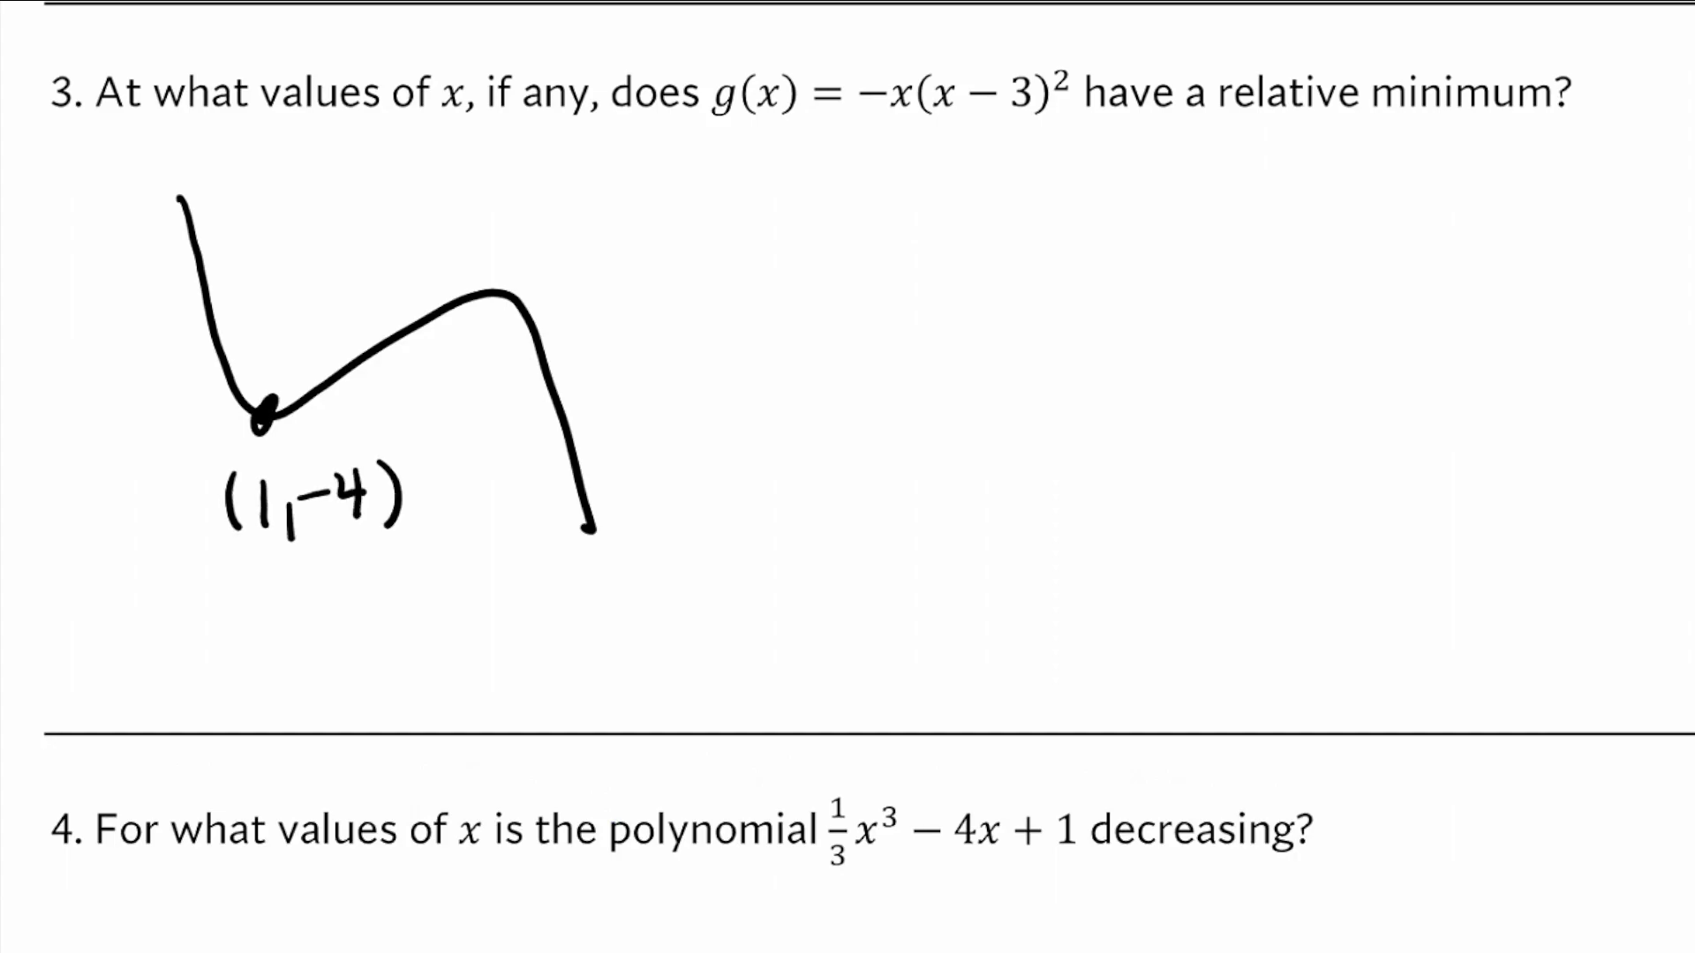
Write the answer x = 1 for question 3 and add arrowheads to both ends of the sketched curve.
{"action": "left_click_drag", "start_coordinate": [781, 281], "coordinate": [830, 340]}
{"action": "mouse_move", "coordinate": [825, 284]}
{"action": "left_mouse_down"}
{"action": "mouse_move", "coordinate": [801, 320]}
{"action": "mouse_move", "coordinate": [907, 291]}
{"action": "left_mouse_up"}
{"action": "mouse_move", "coordinate": [866, 319]}
{"action": "left_mouse_down"}
{"action": "mouse_move", "coordinate": [909, 314]}
{"action": "mouse_move", "coordinate": [947, 343]}
{"action": "left_mouse_up"}
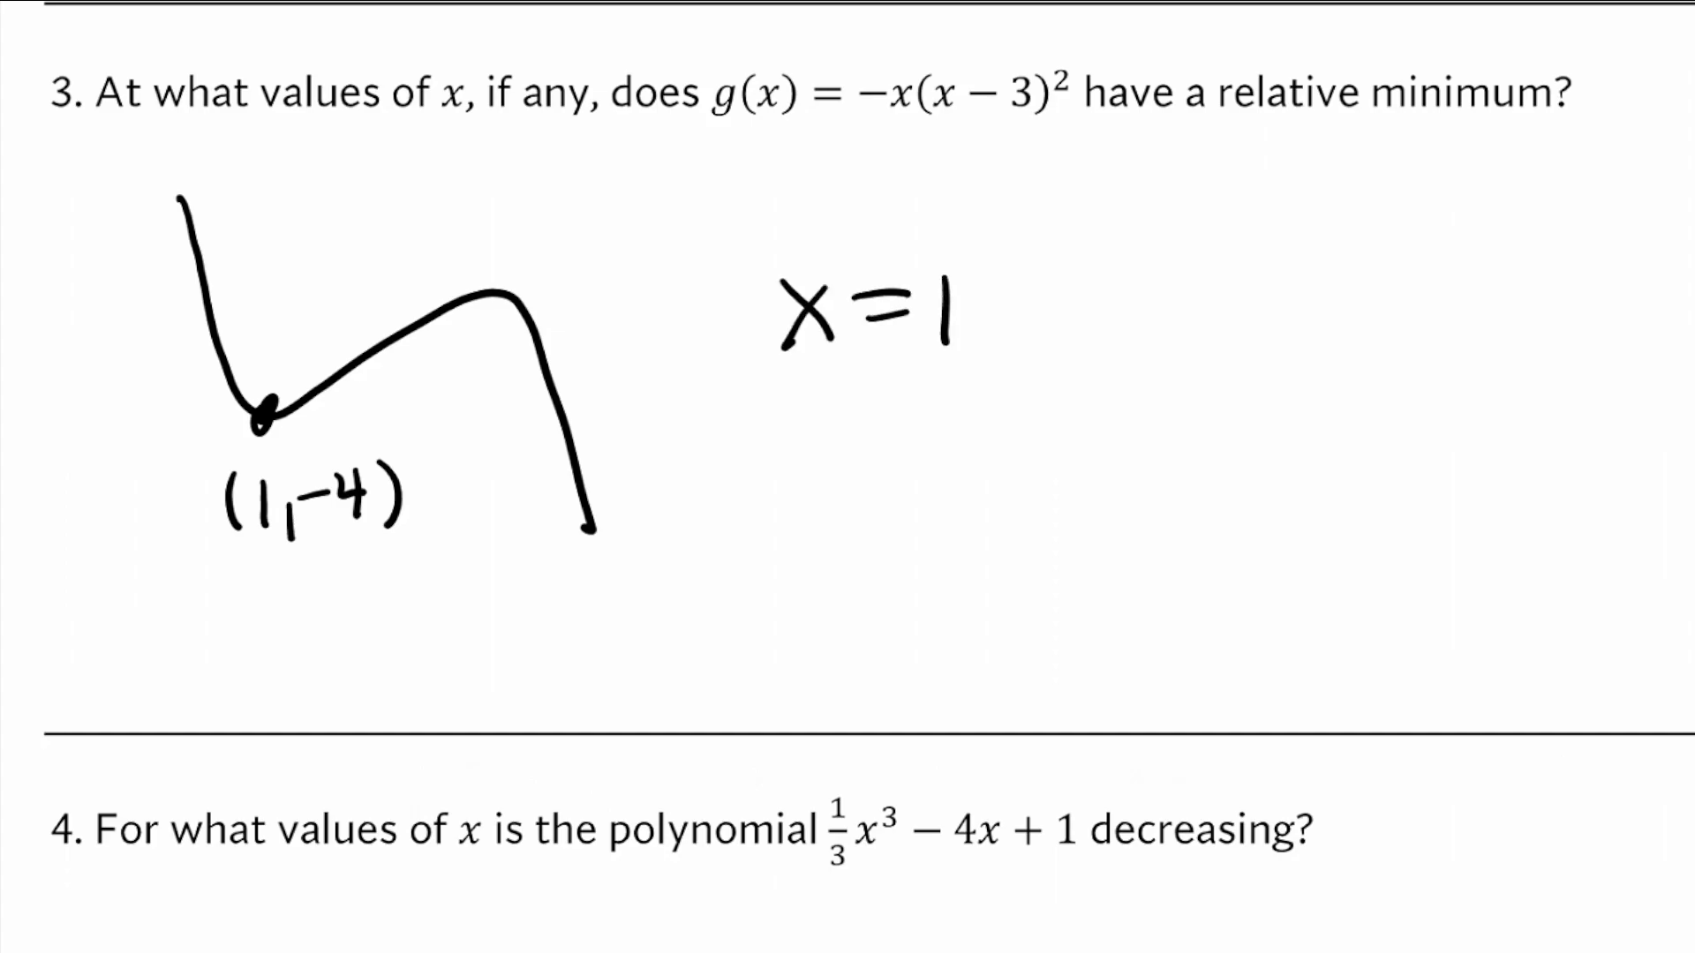
{"action": "left_click_drag", "start_coordinate": [173, 222], "coordinate": [207, 208]}
{"action": "left_click_drag", "start_coordinate": [568, 514], "coordinate": [622, 478]}
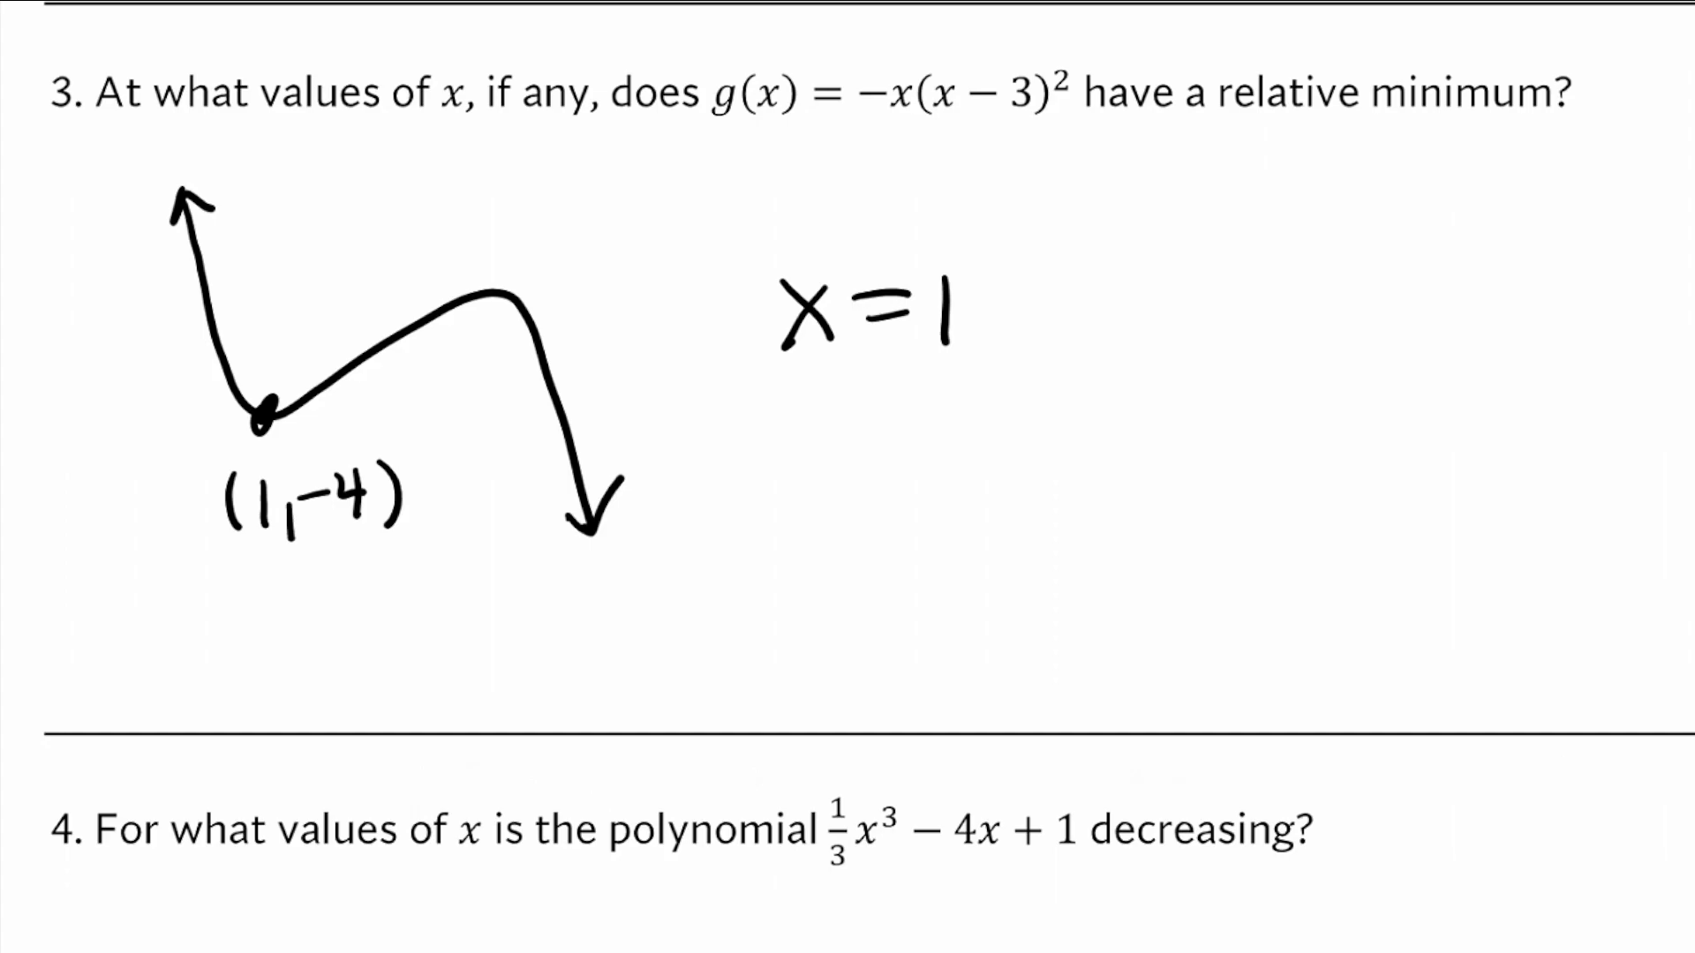
Start a maximum calculation on question 4's cubic graph and set the left bound slightly to the left of the peak.
{"action": "scroll", "coordinate": [847, 476], "scroll_direction": "down", "scroll_amount": 6}
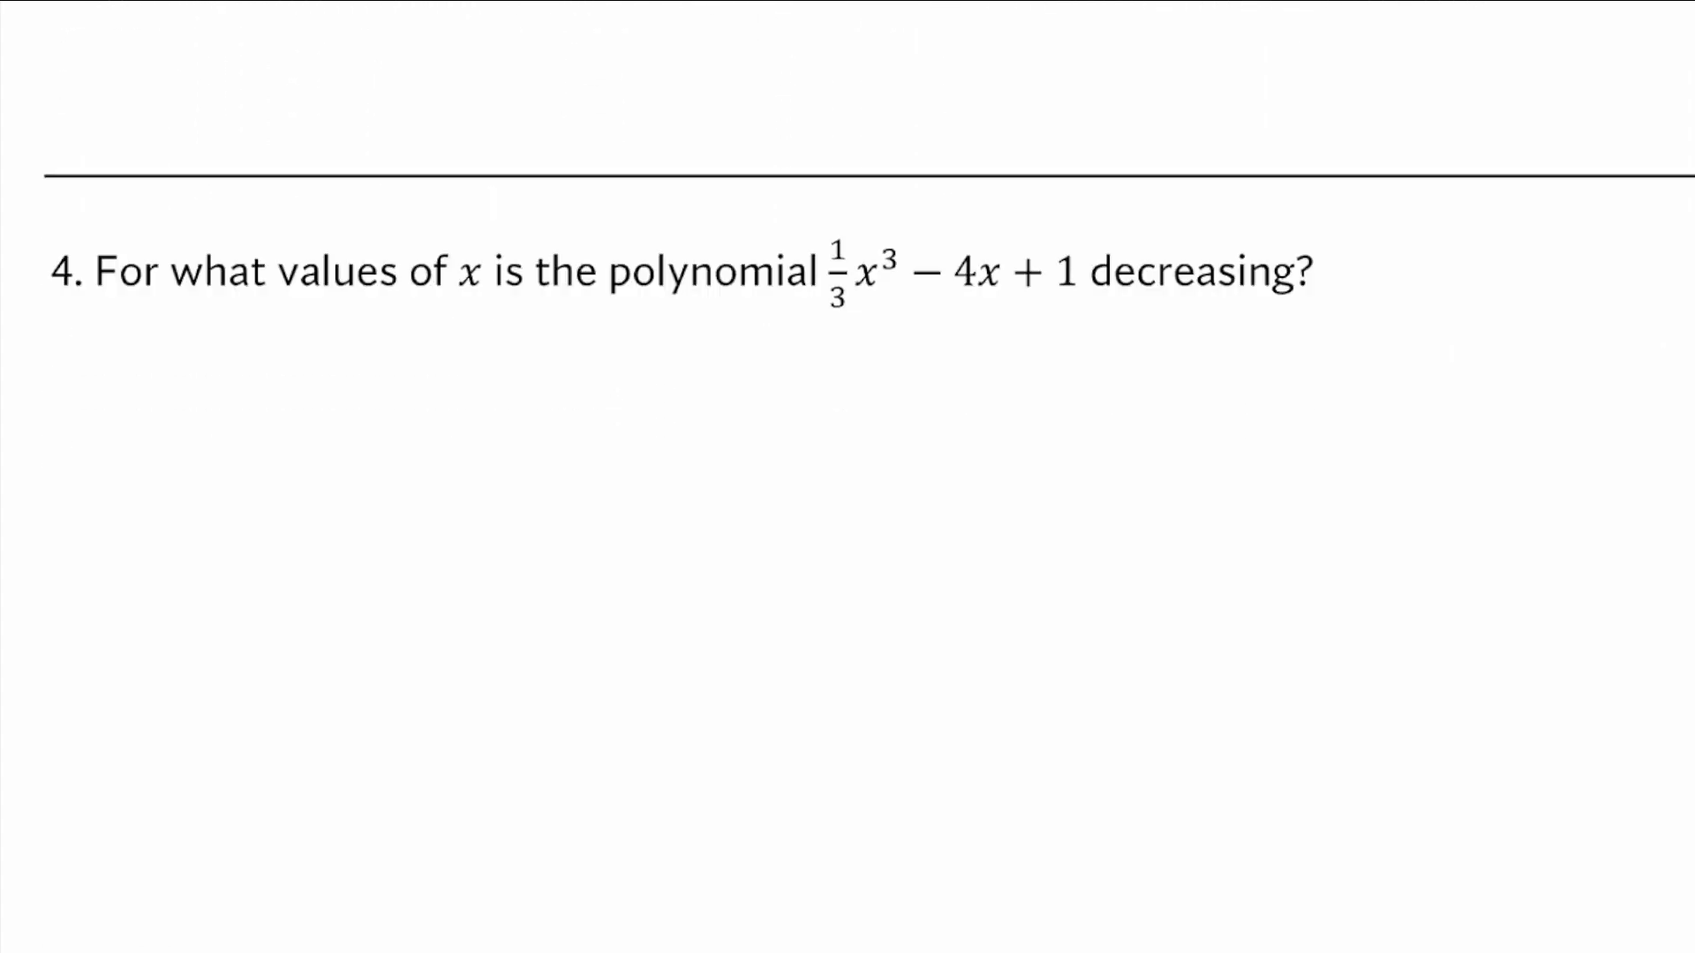
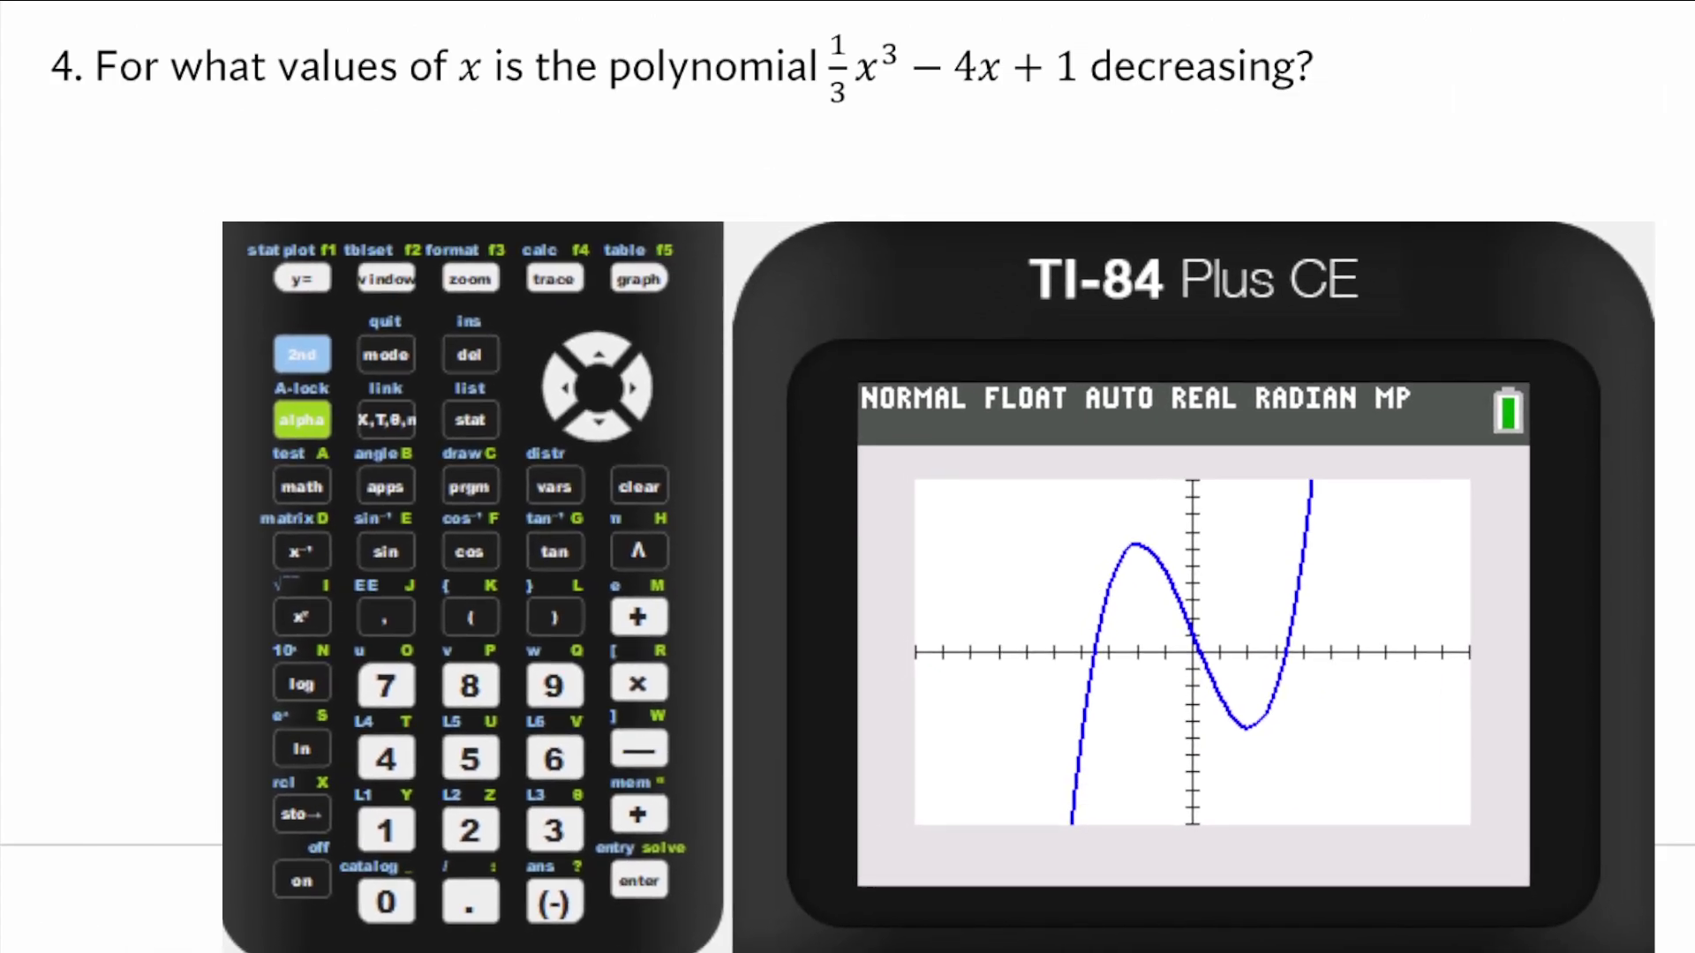
{"action": "left_click", "coordinate": [302, 354]}
{"action": "left_click", "coordinate": [555, 280]}
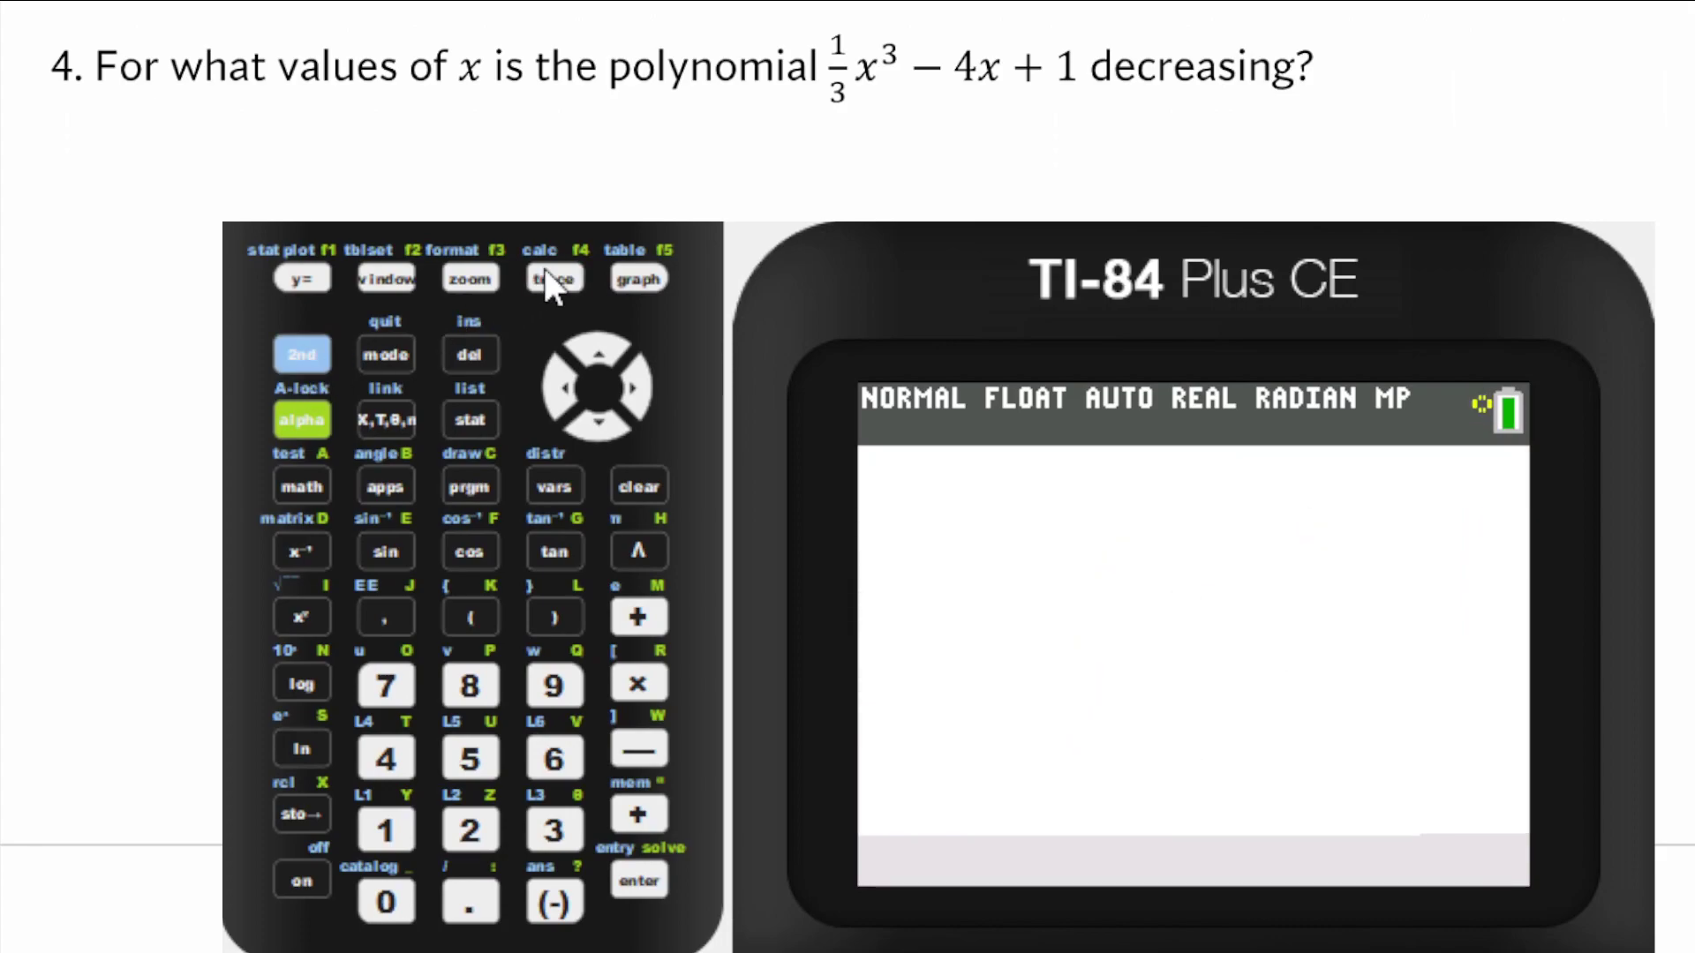
{"action": "left_click", "coordinate": [389, 769]}
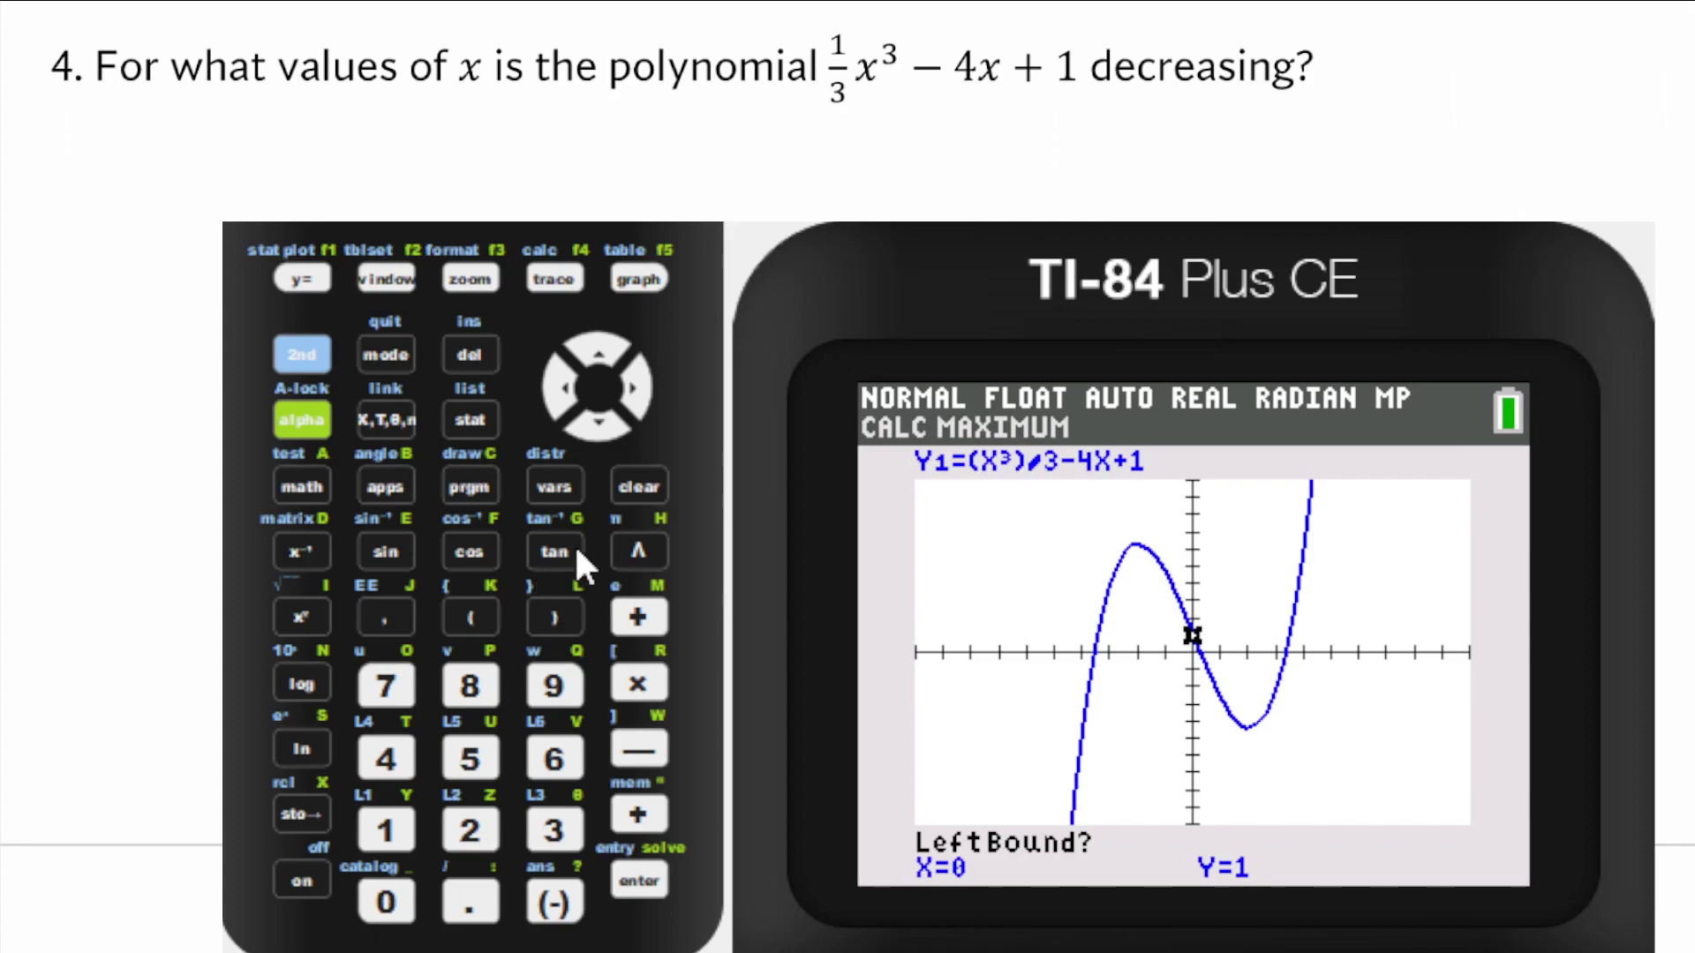
{"action": "left_click", "coordinate": [553, 388]}
{"action": "left_click", "coordinate": [552, 389]}
{"action": "left_click", "coordinate": [553, 388]}
{"action": "left_click", "coordinate": [552, 387]}
{"action": "left_click", "coordinate": [552, 388]}
{"action": "left_click", "coordinate": [553, 388]}
{"action": "left_click", "coordinate": [553, 388]}
{"action": "left_click", "coordinate": [552, 388]}
{"action": "left_click", "coordinate": [553, 389]}
{"action": "left_click", "coordinate": [553, 388]}
{"action": "left_click", "coordinate": [551, 391]}
{"action": "left_click", "coordinate": [551, 390]}
{"action": "left_click", "coordinate": [552, 389]}
{"action": "left_click", "coordinate": [551, 389]}
{"action": "left_click", "coordinate": [550, 390]}
{"action": "left_click", "coordinate": [551, 389]}
{"action": "left_click", "coordinate": [552, 390]}
{"action": "left_click", "coordinate": [662, 875]}
Set the right bound at X=-1.818182, just past the peak, and accept that point as the guess to calculate the maximum.
{"action": "left_click", "coordinate": [644, 396]}
{"action": "left_click", "coordinate": [645, 396]}
{"action": "left_click", "coordinate": [644, 396]}
{"action": "left_click", "coordinate": [644, 396]}
{"action": "left_click", "coordinate": [643, 395]}
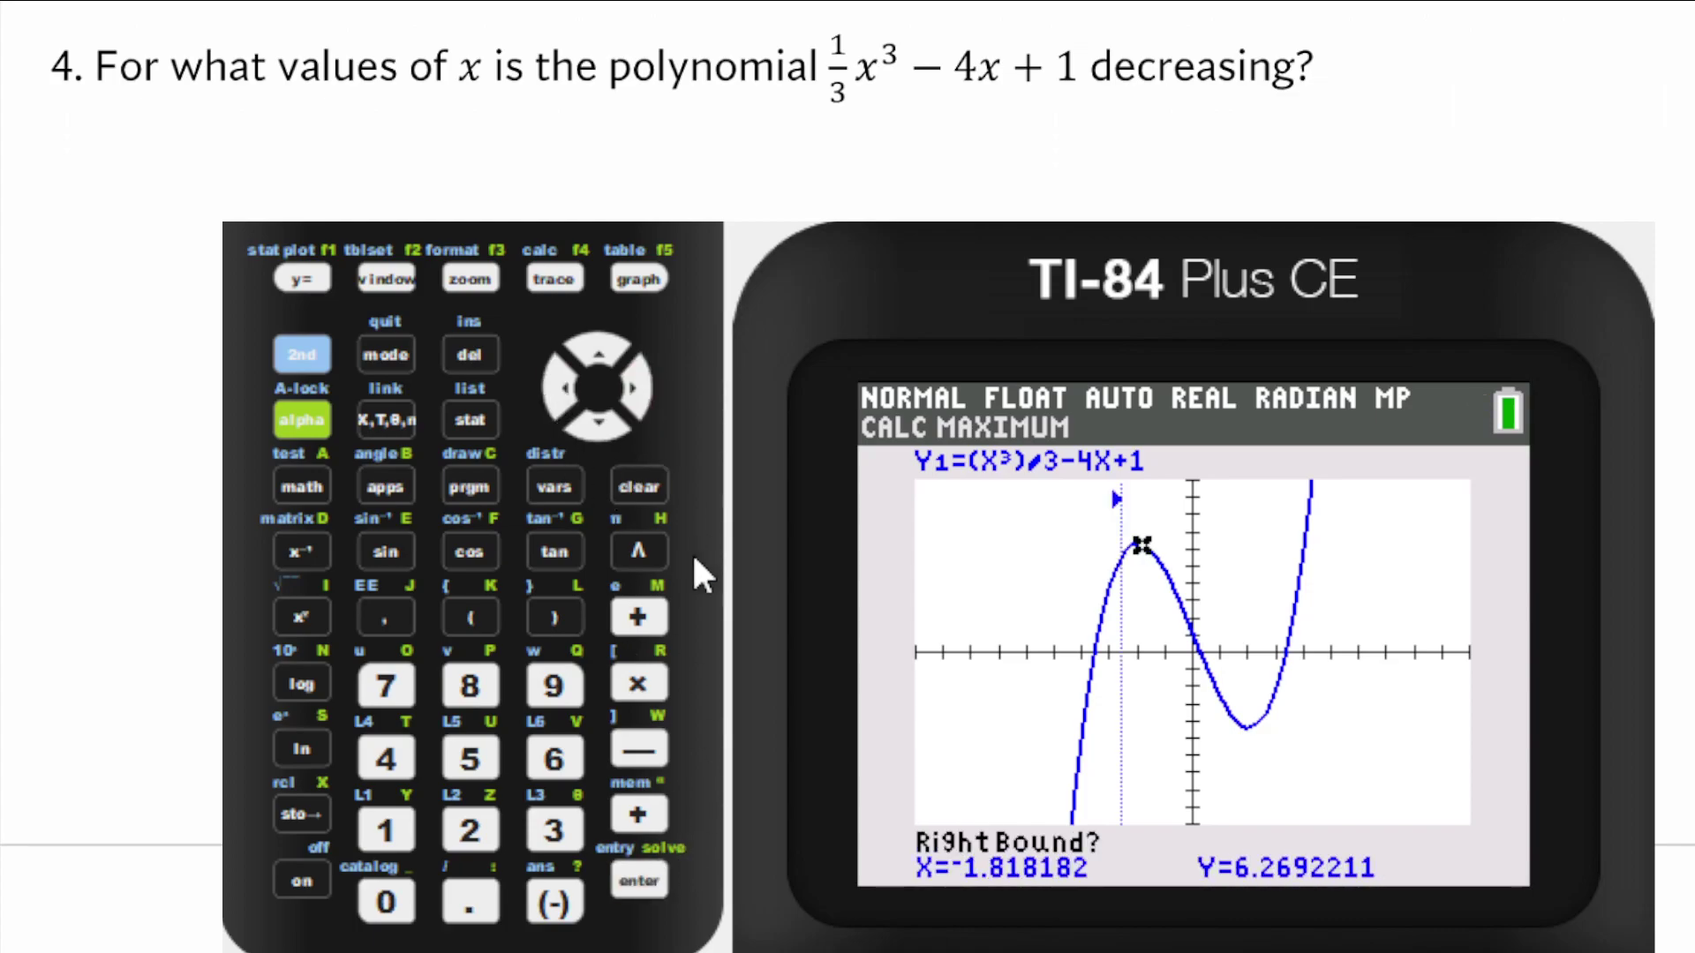
{"action": "left_click", "coordinate": [637, 878]}
{"action": "left_click", "coordinate": [635, 870]}
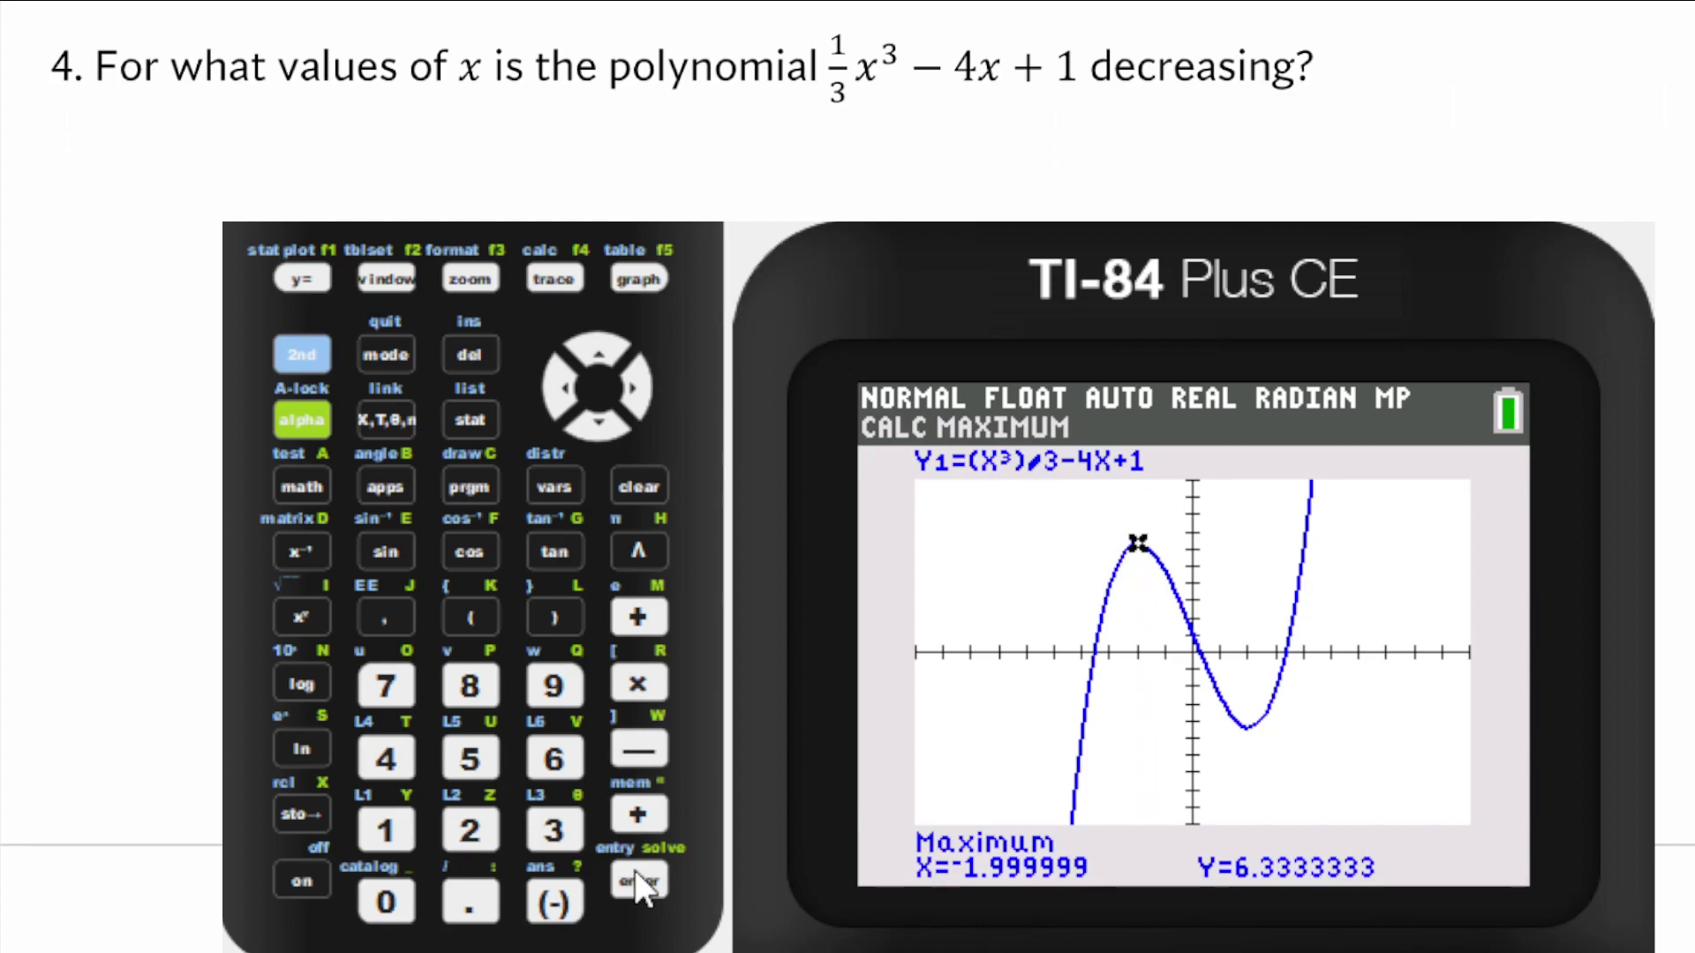
Write the first part of the inequality, -2 < x <, beneath question 4.
{"action": "mouse_move", "coordinate": [186, 152]}
{"action": "left_mouse_down"}
{"action": "mouse_move", "coordinate": [253, 129]}
{"action": "mouse_move", "coordinate": [255, 171]}
{"action": "mouse_move", "coordinate": [287, 170]}
{"action": "mouse_move", "coordinate": [357, 164]}
{"action": "mouse_move", "coordinate": [358, 137]}
{"action": "mouse_move", "coordinate": [412, 176]}
{"action": "left_mouse_up"}
{"action": "mouse_move", "coordinate": [412, 133]}
{"action": "left_mouse_down"}
{"action": "mouse_move", "coordinate": [383, 171]}
{"action": "mouse_move", "coordinate": [492, 164]}
{"action": "left_mouse_up"}
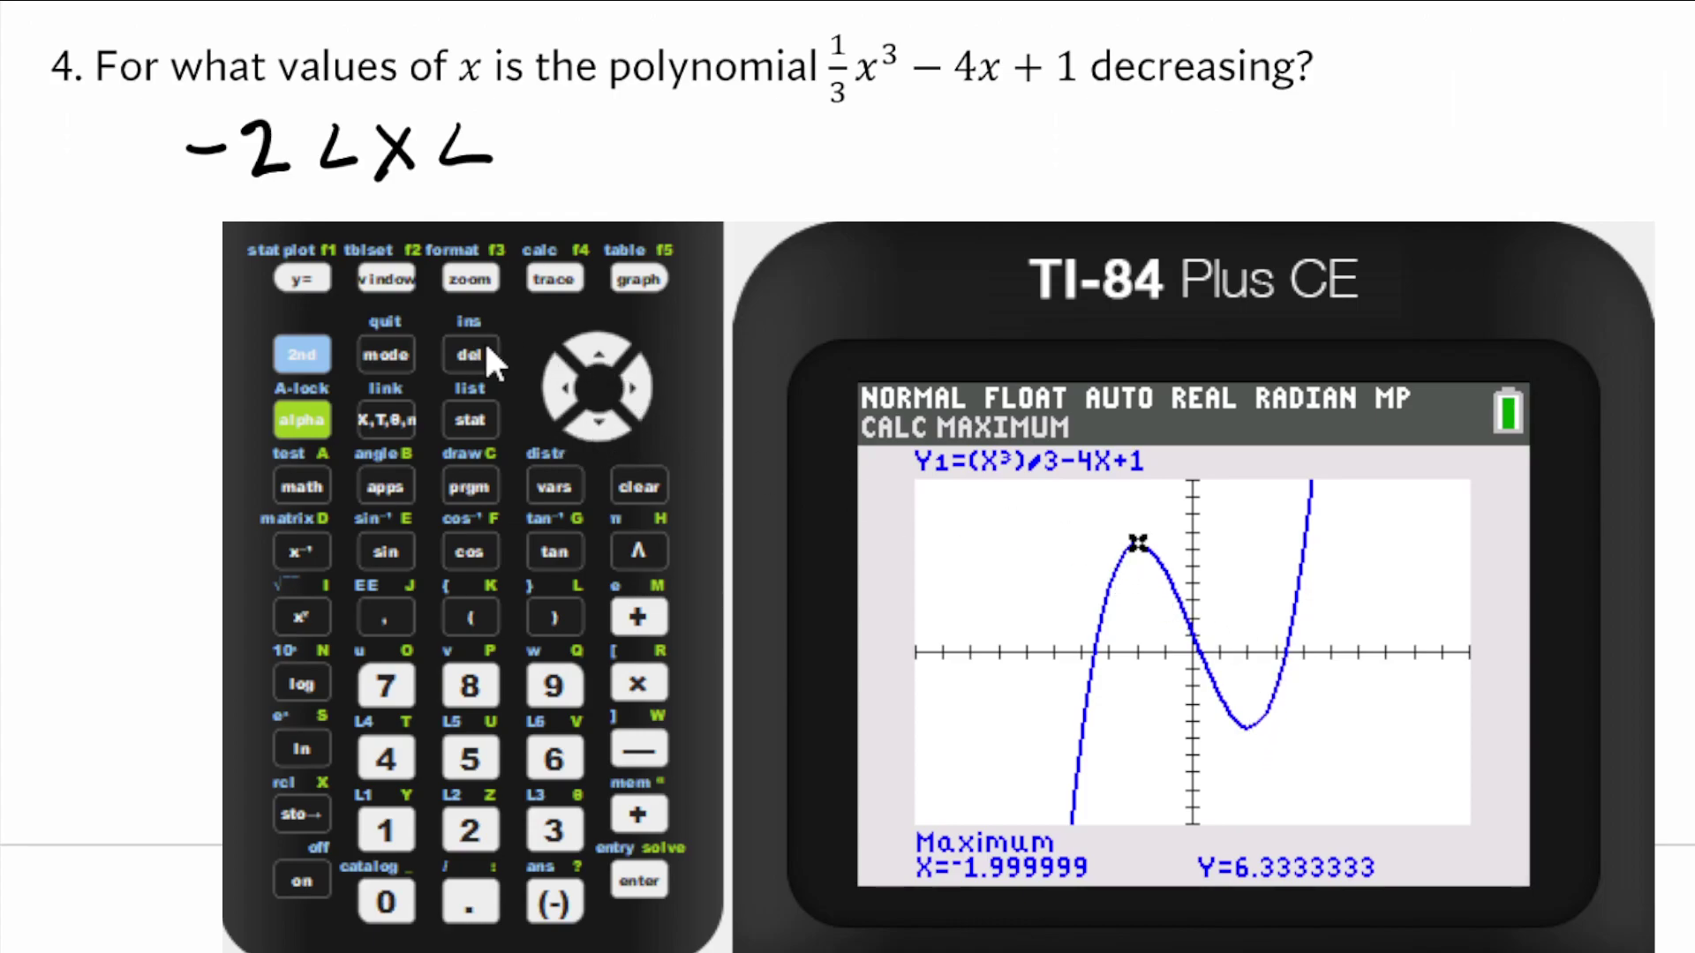
Calculate question 4's graph minimum with left bound 0 and right bound 3, and complete the written inequality with 2.
{"action": "left_click", "coordinate": [307, 367]}
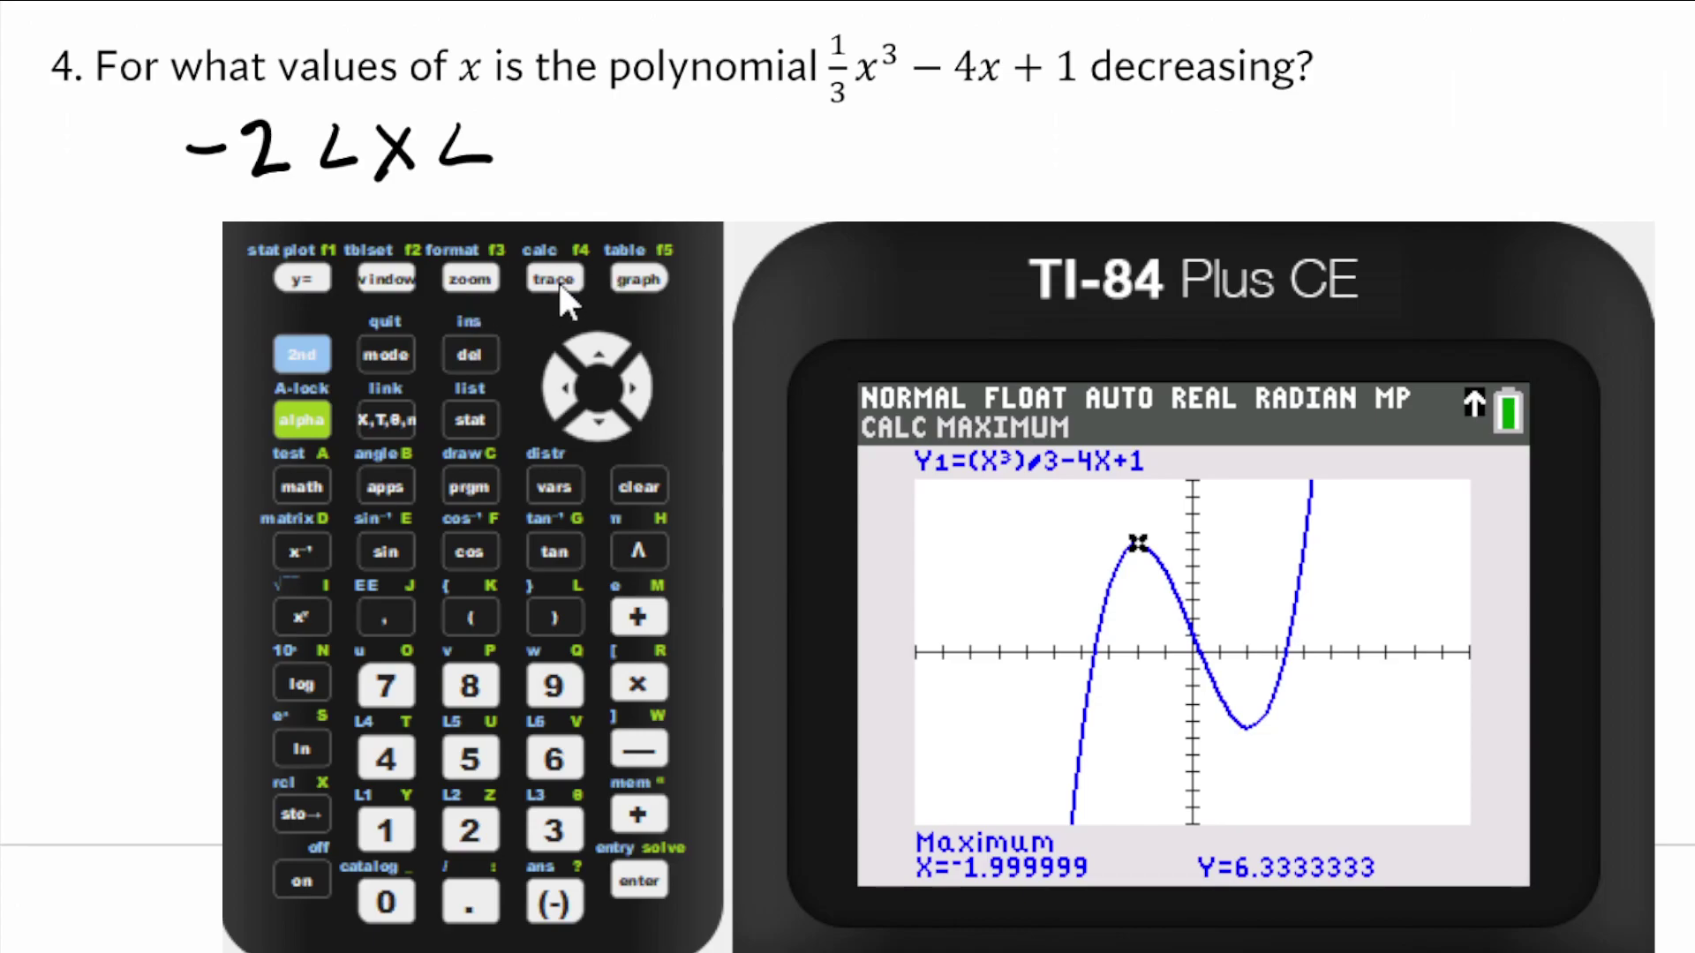
{"action": "left_click", "coordinate": [557, 280]}
{"action": "left_click", "coordinate": [556, 838]}
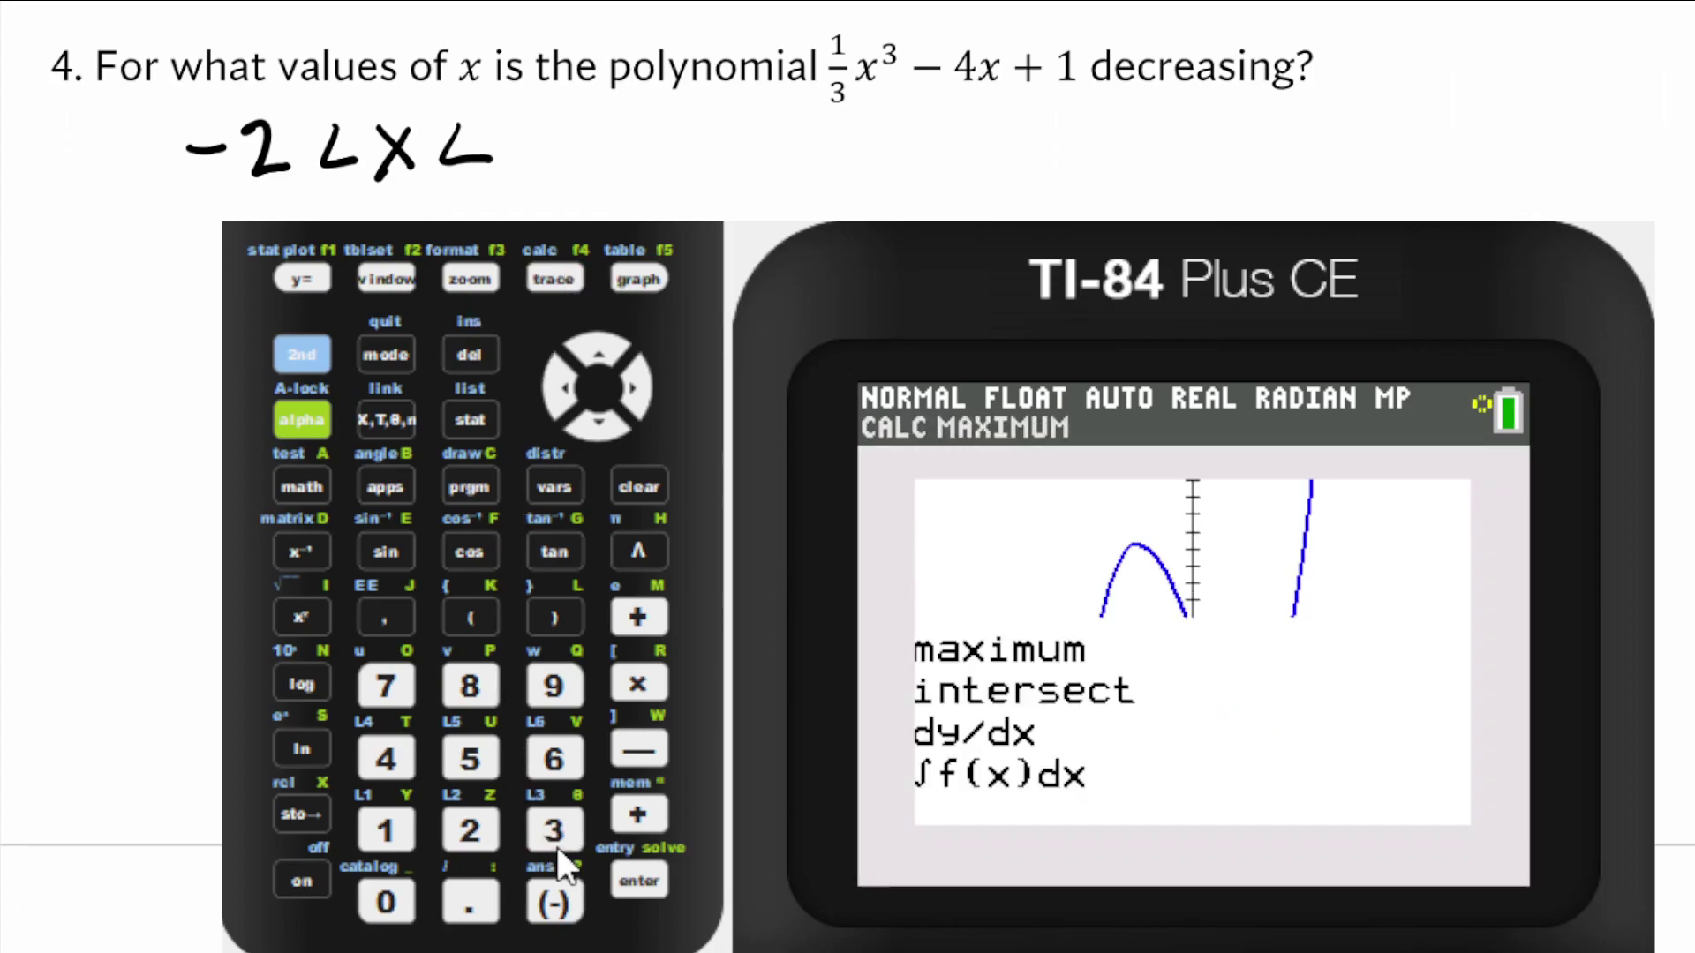
{"action": "left_click", "coordinate": [407, 885]}
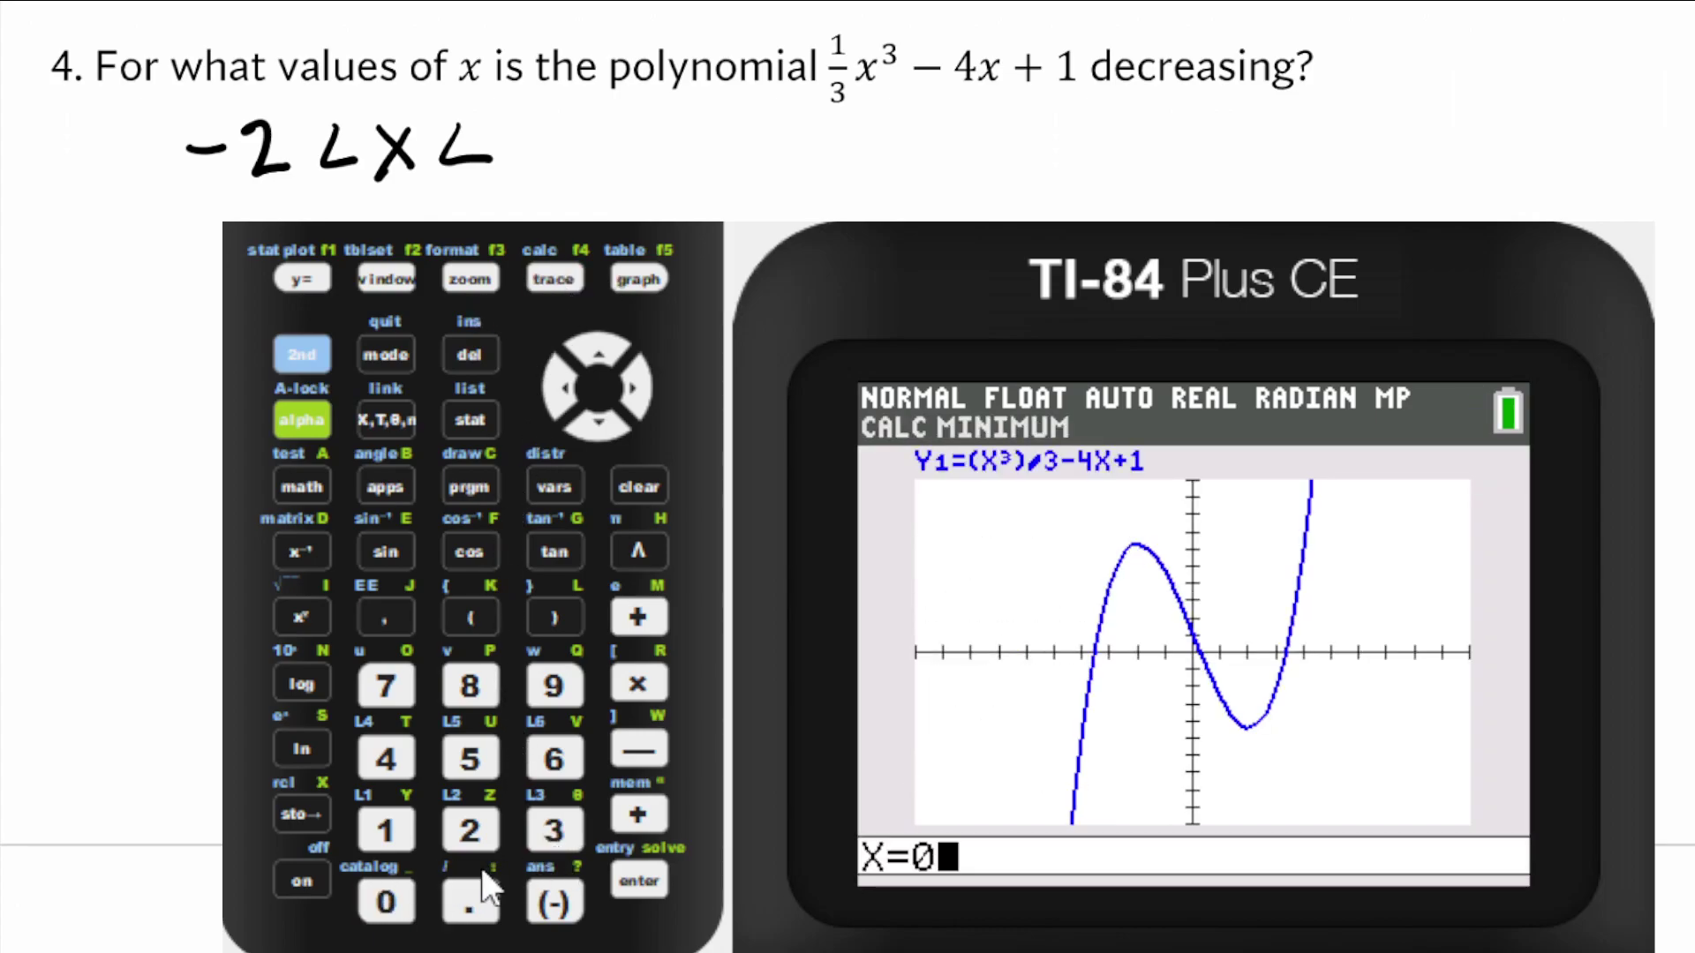
{"action": "left_click", "coordinate": [632, 878]}
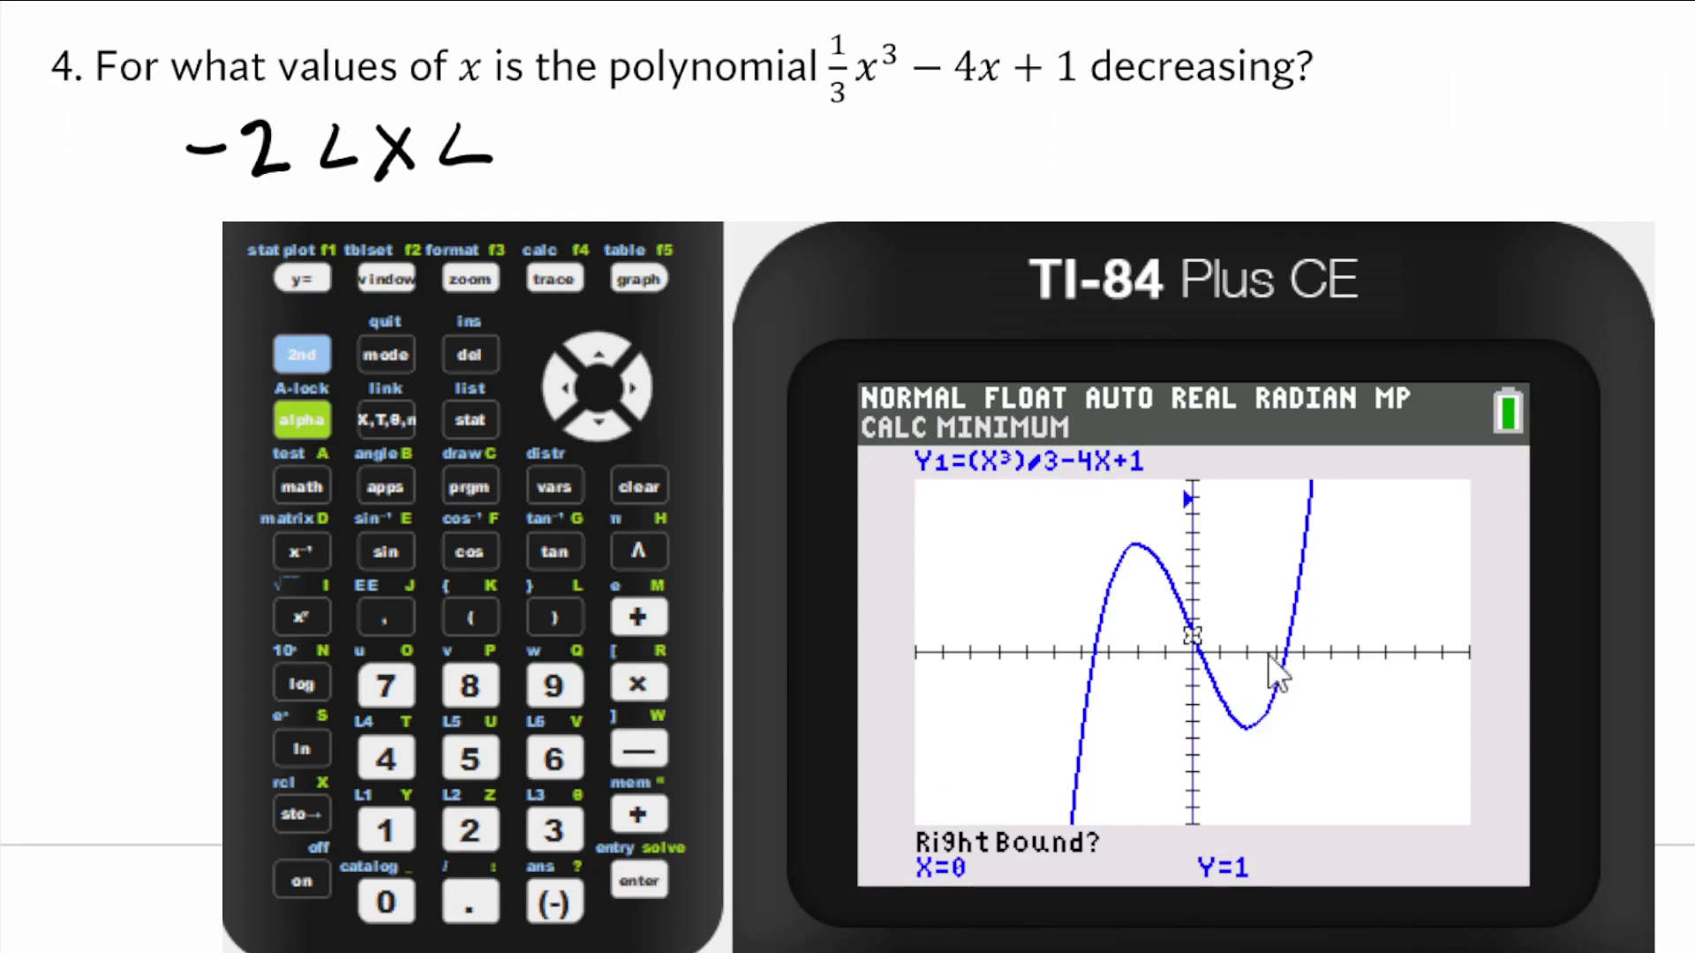
{"action": "left_click", "coordinate": [551, 831]}
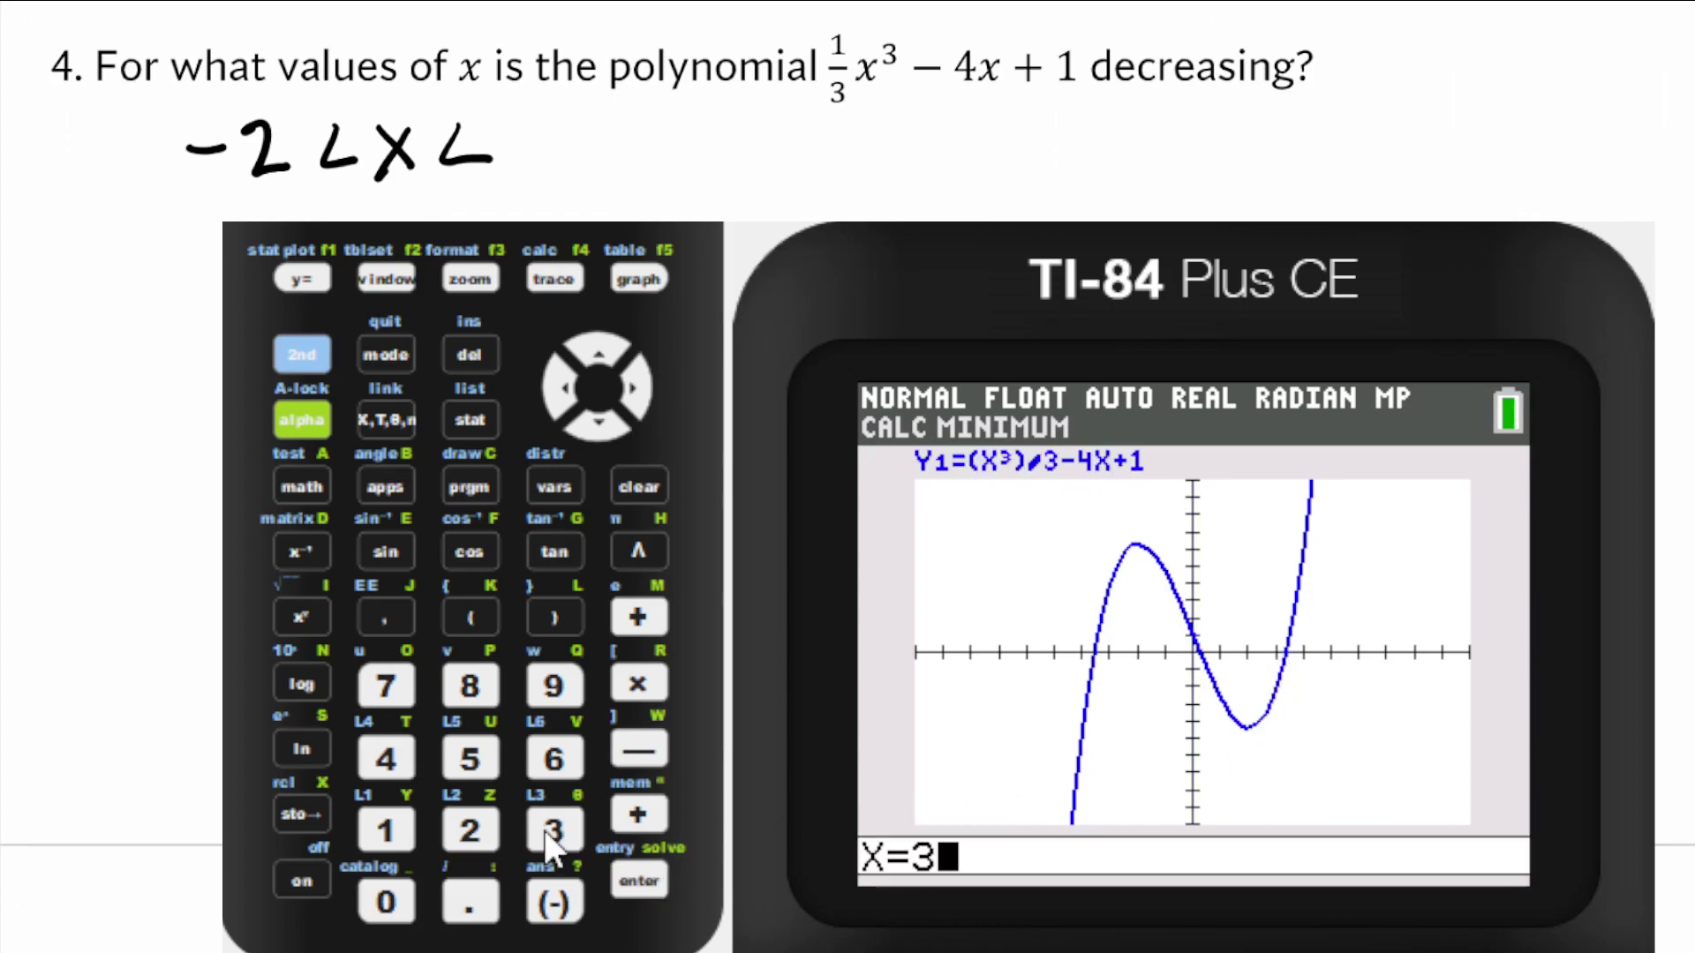
{"action": "left_click", "coordinate": [640, 881]}
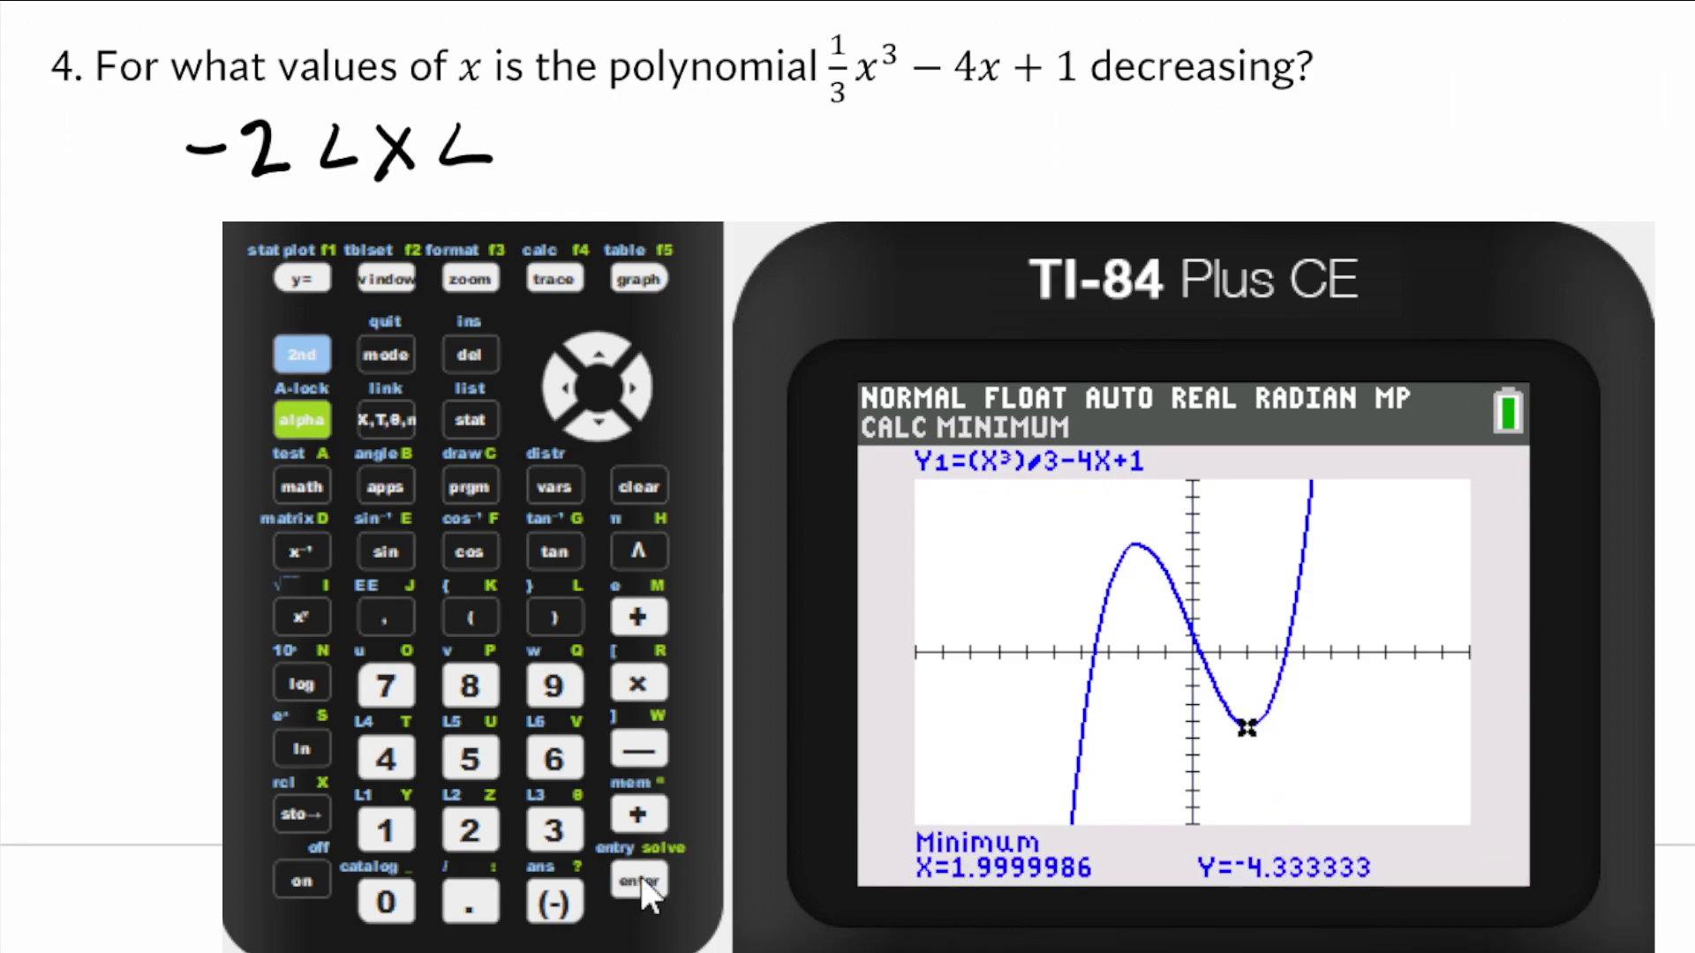
{"action": "mouse_move", "coordinate": [523, 127]}
{"action": "left_mouse_down"}
{"action": "mouse_move", "coordinate": [553, 113]}
{"action": "mouse_move", "coordinate": [588, 161]}
{"action": "left_mouse_up"}
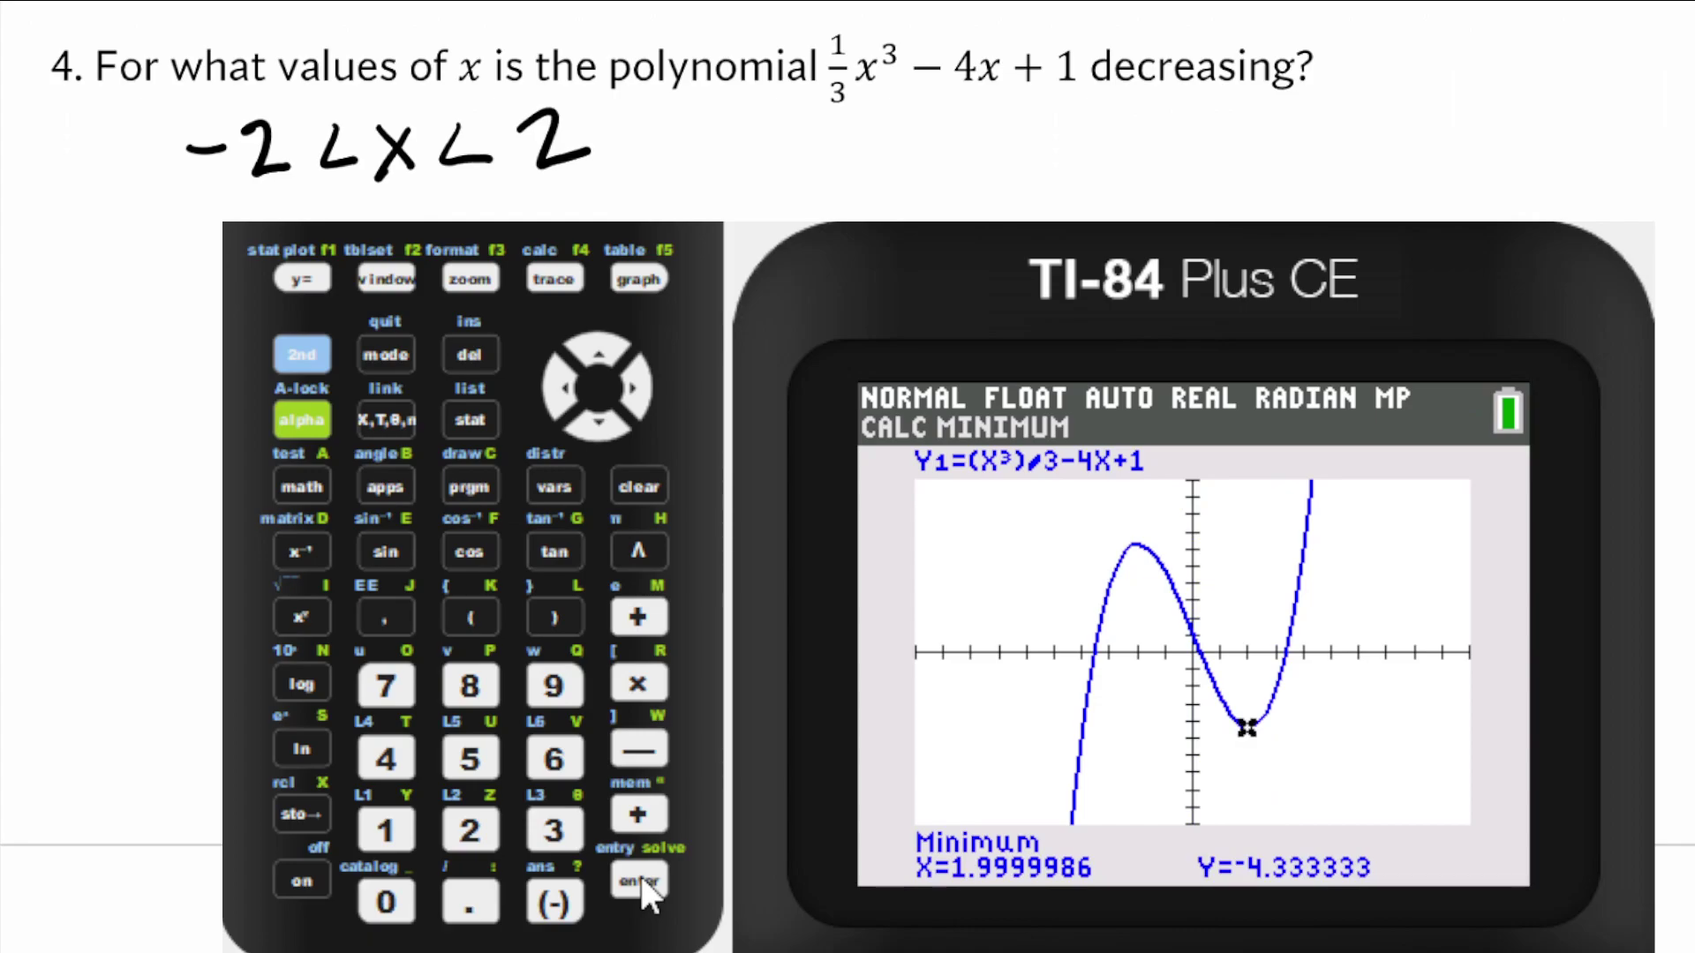